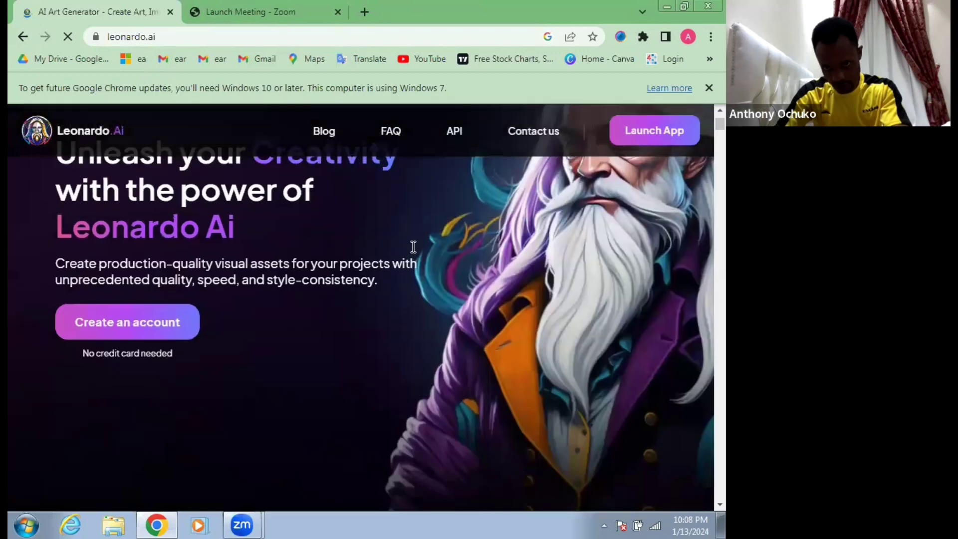
pyautogui.scroll(1, 299, 244)
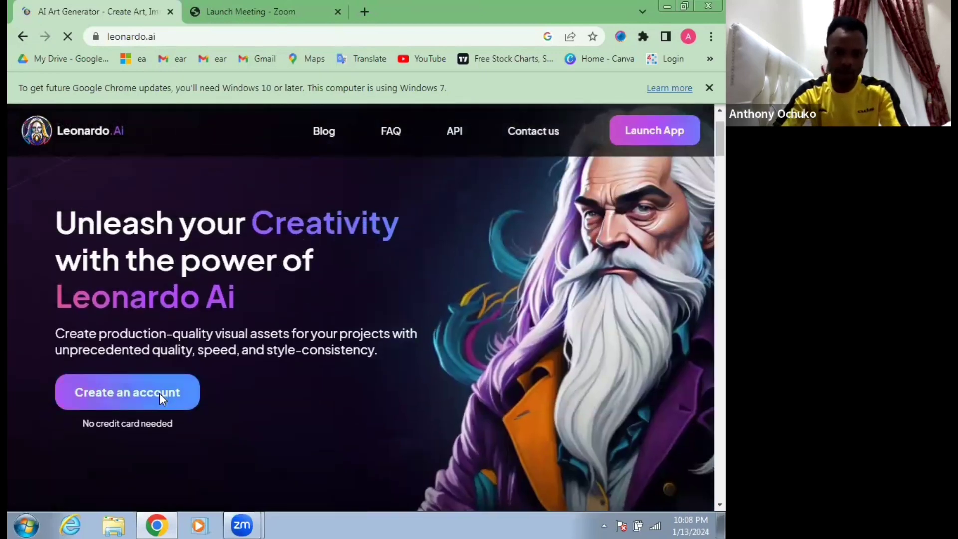
# Step: Start creating a Leonardo.Ai account and sign up with the Google account
pyautogui.click(160, 394)
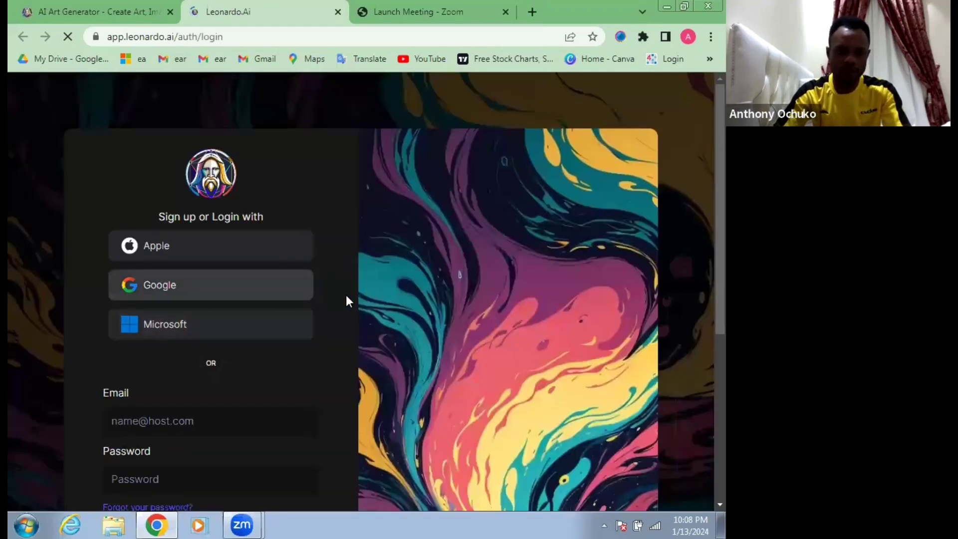
pyautogui.scroll(-1, 132, 375)
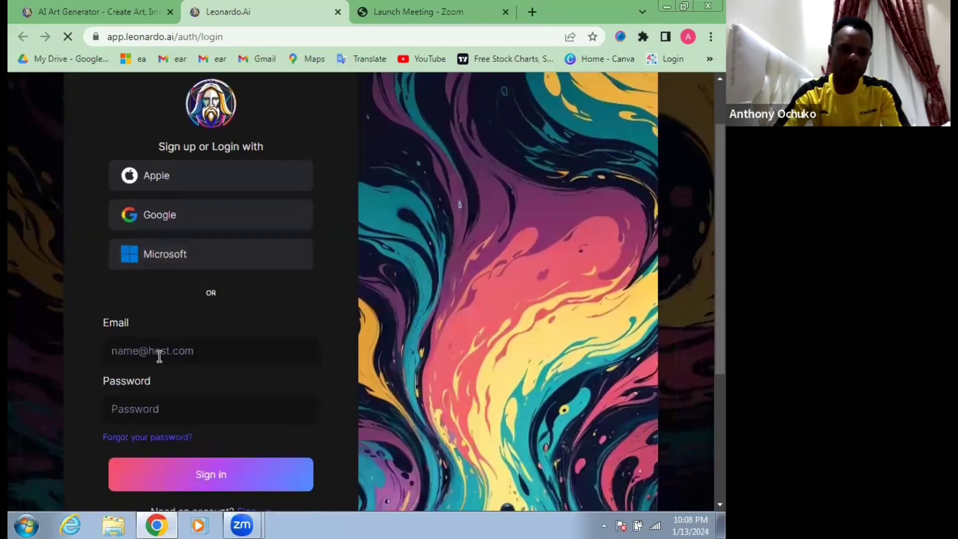
pyautogui.scroll(-2, 213, 476)
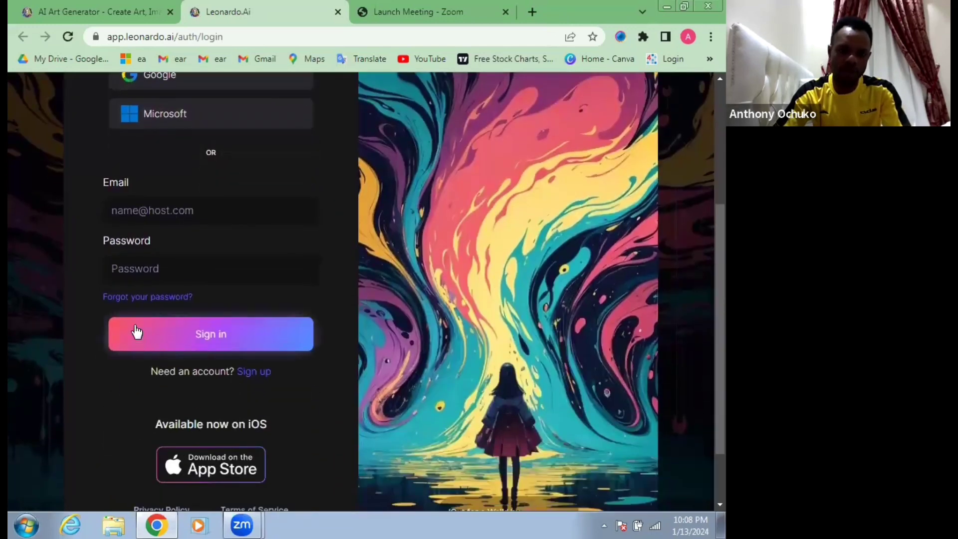
pyautogui.scroll(3, 248, 344)
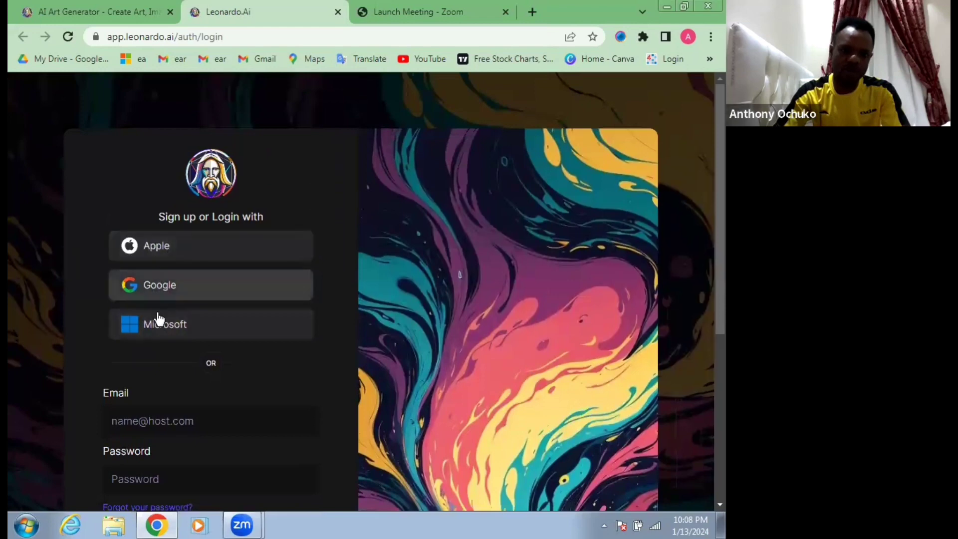
pyautogui.click(150, 283)
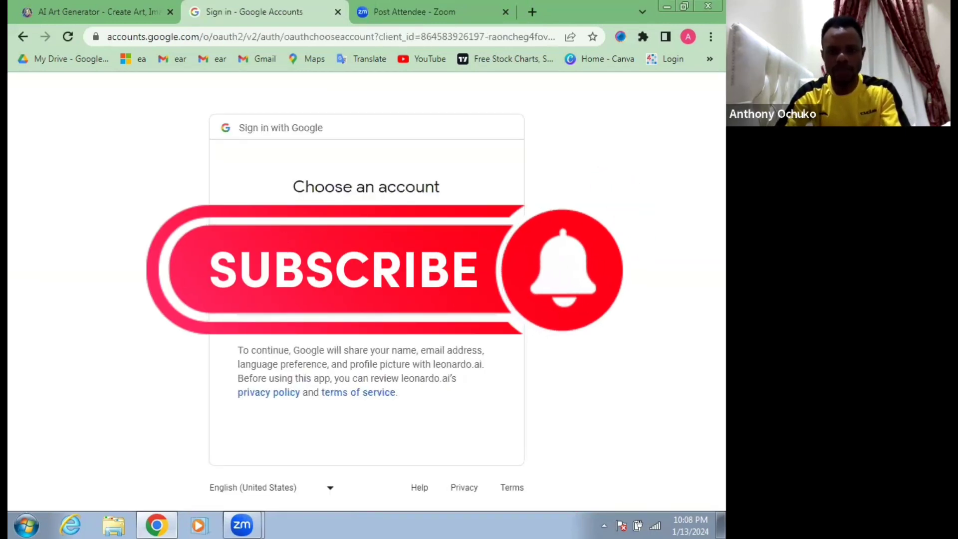
pyautogui.click(319, 258)
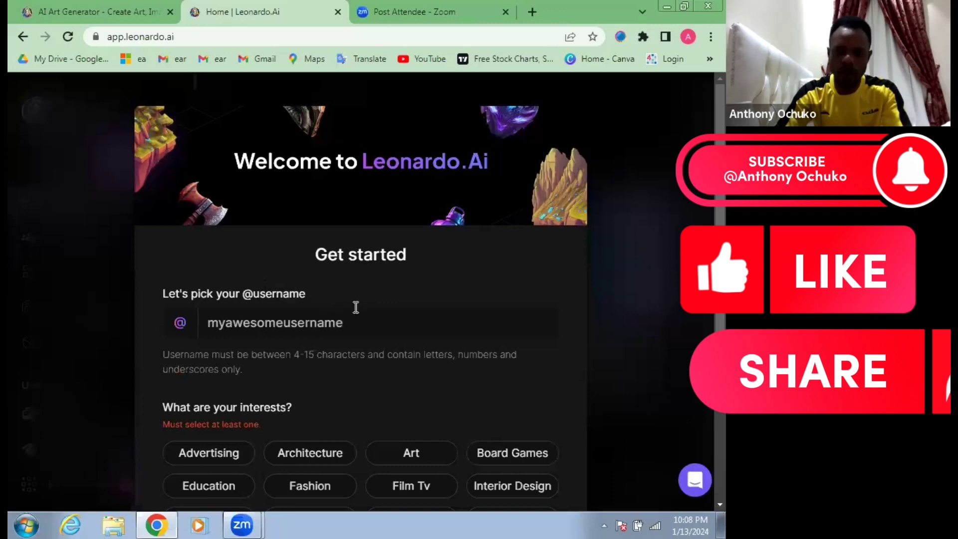
# Step: Enter the chosen username in the Get started form
pyautogui.click(349, 322)
pyautogui.write('EAOchuko123')
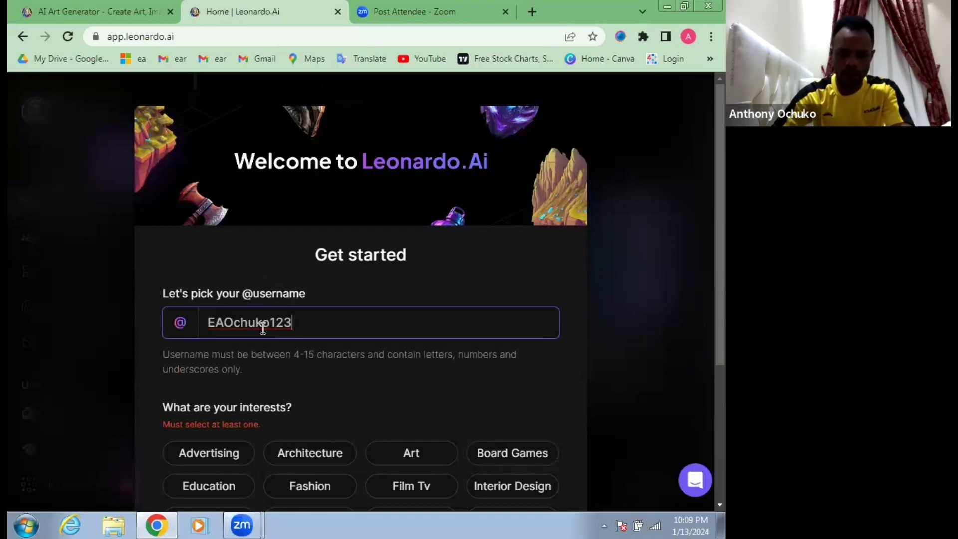
pyautogui.scroll(-1, 228, 324)
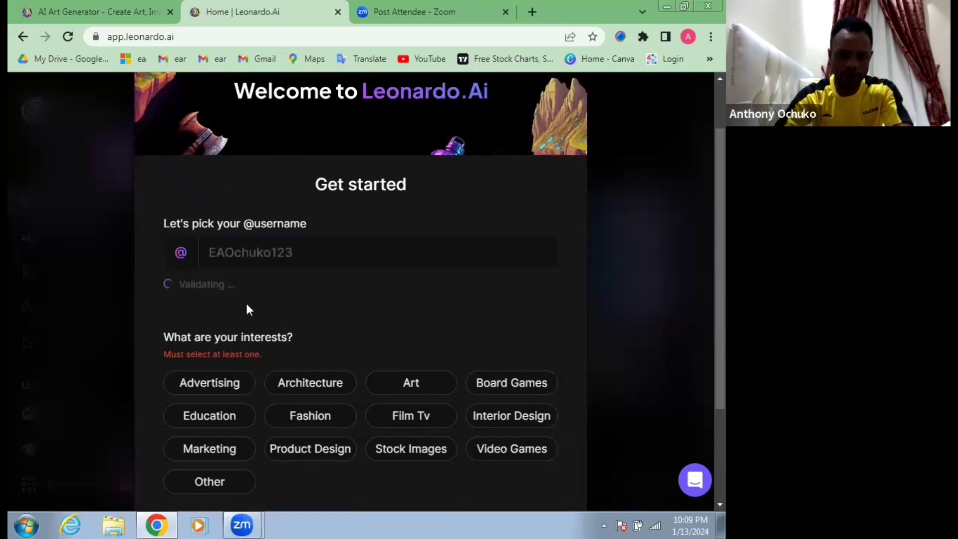
pyautogui.scroll(-1, 542, 197)
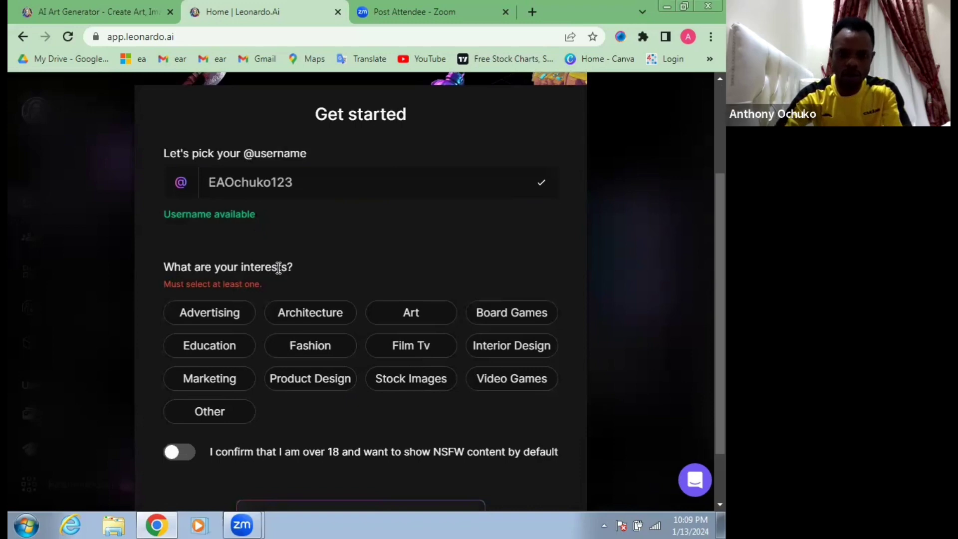
# Step: Choose Stock Images and Education as interests, turn on the over-18 NSFW confirmation, and complete the sign-up form
pyautogui.scroll(-1, 326, 279)
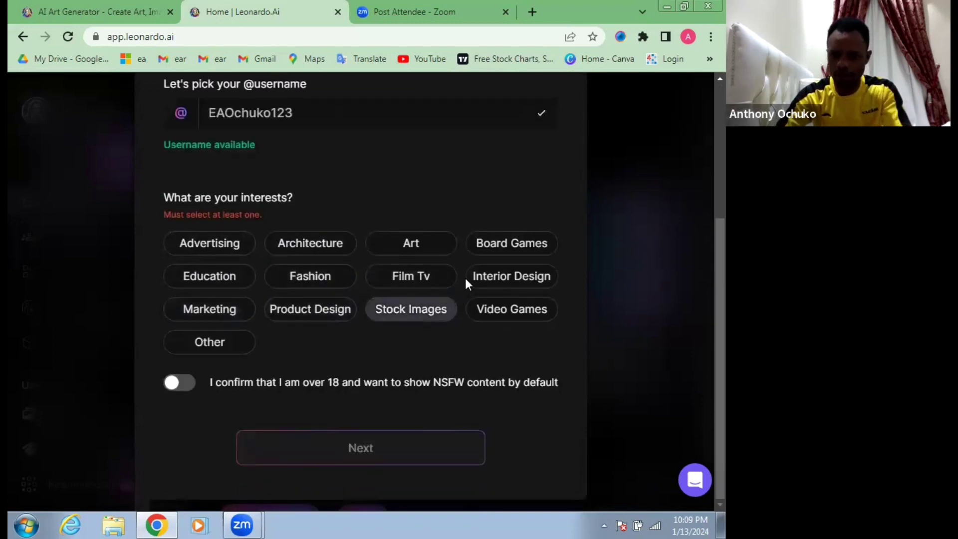
pyautogui.click(396, 318)
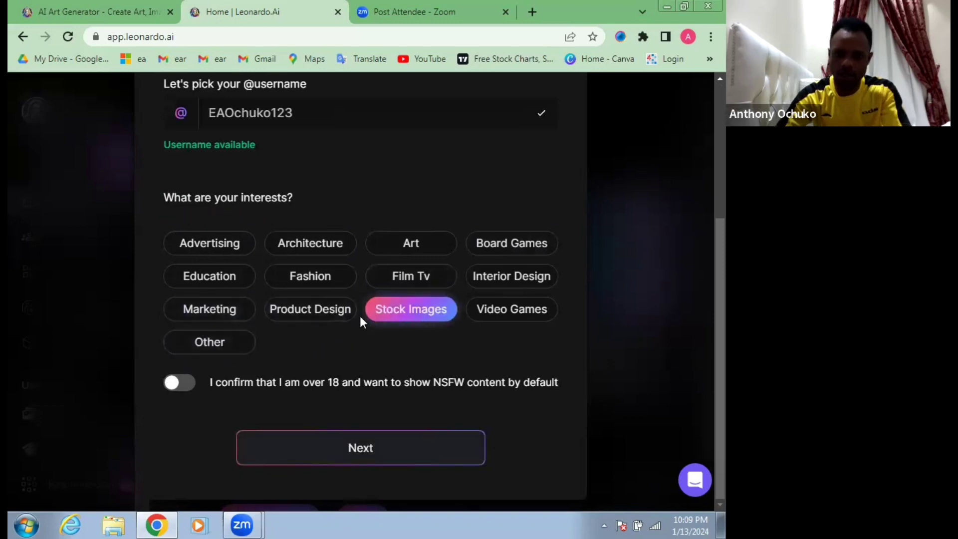
pyautogui.click(227, 285)
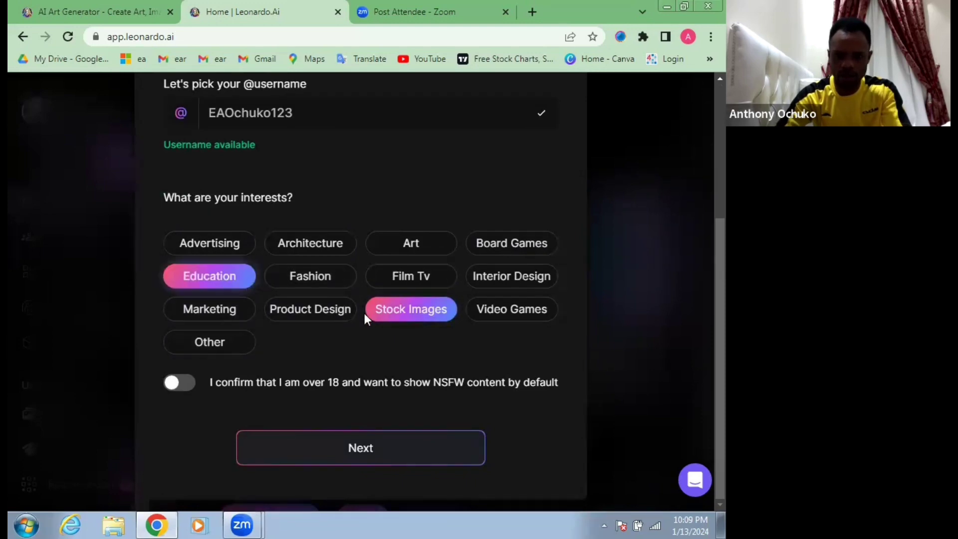
pyautogui.click(185, 387)
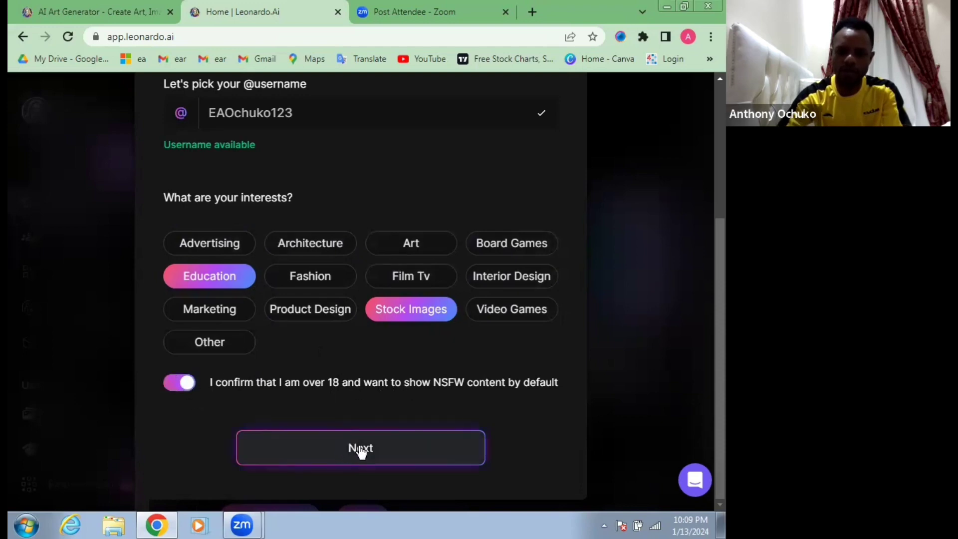
pyautogui.click(362, 450)
pyautogui.click(358, 453)
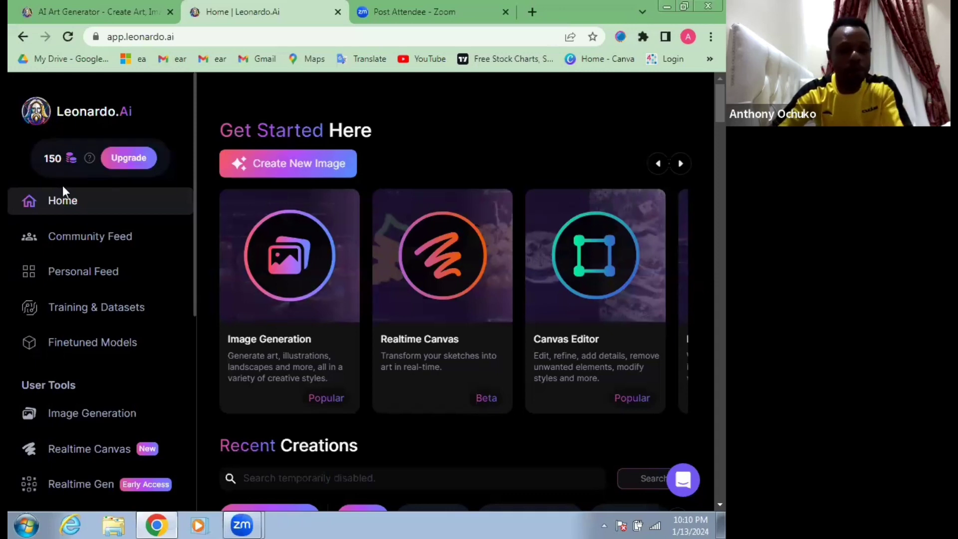
# Step: Open the Image Generation tool from the home page and place the cursor in the prompt
pyautogui.scroll(-3, 77, 282)
pyautogui.scroll(3, 77, 284)
pyautogui.scroll(-2, 284, 240)
pyautogui.scroll(2, 326, 244)
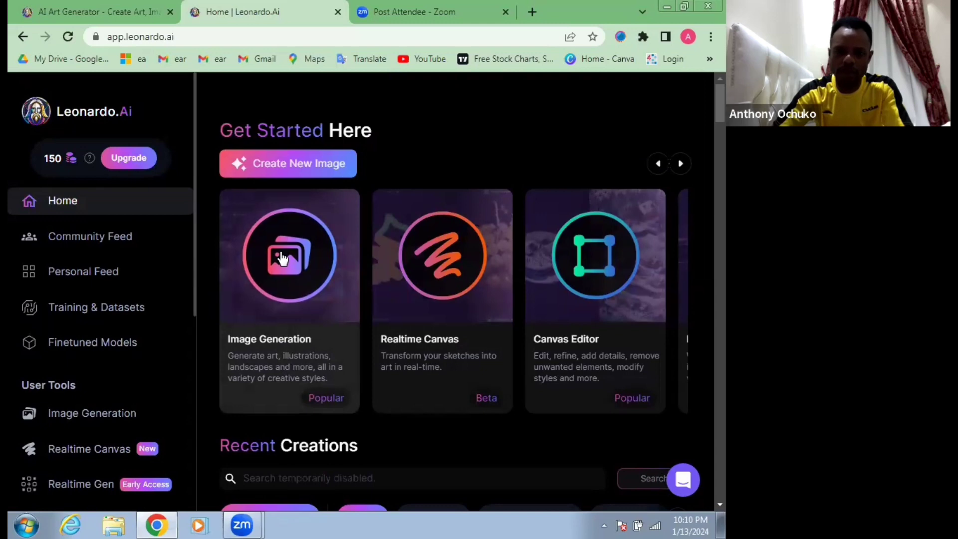
pyautogui.click(281, 259)
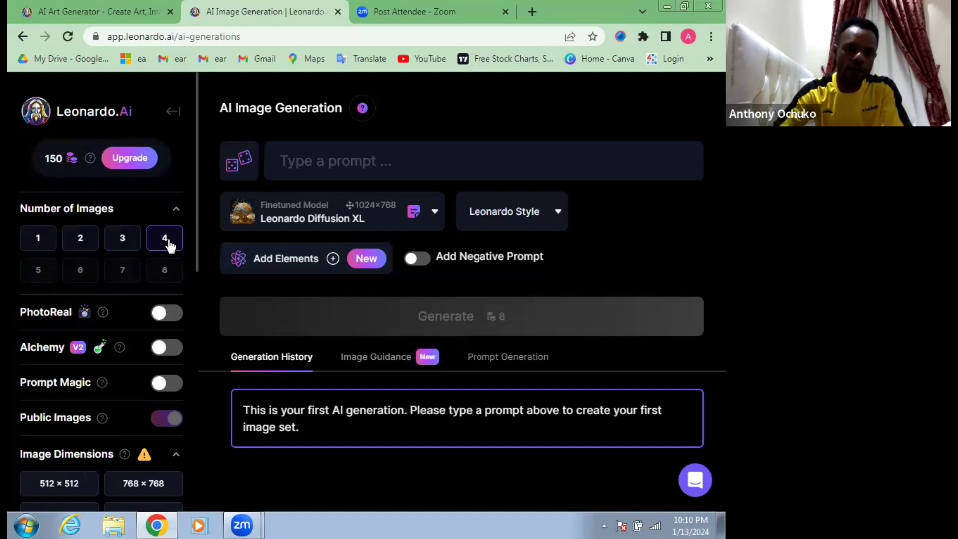
pyautogui.click(337, 164)
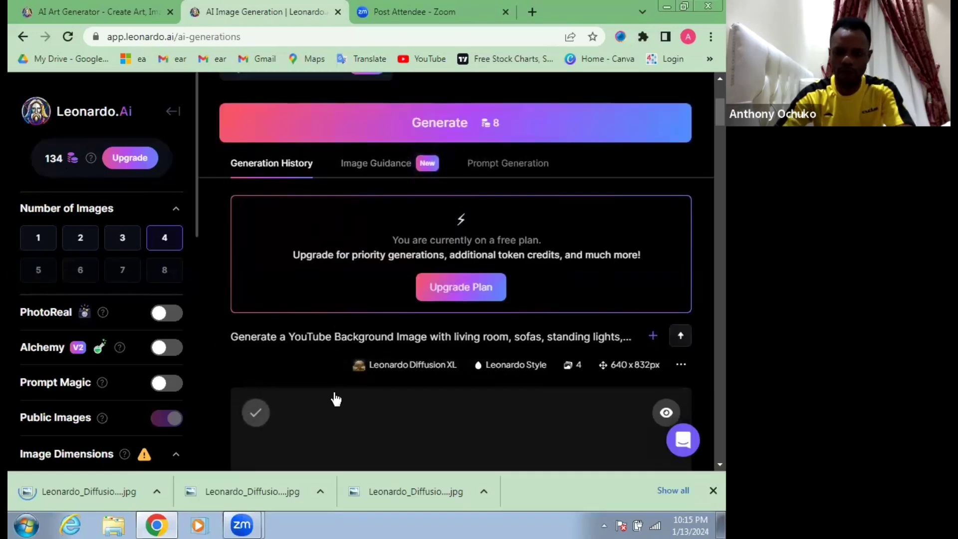
# Step: Browse the generated living room images and download the first one, with the dark panelled wall and wooden shelves
pyautogui.scroll(-1, 329, 396)
pyautogui.scroll(-5, 317, 394)
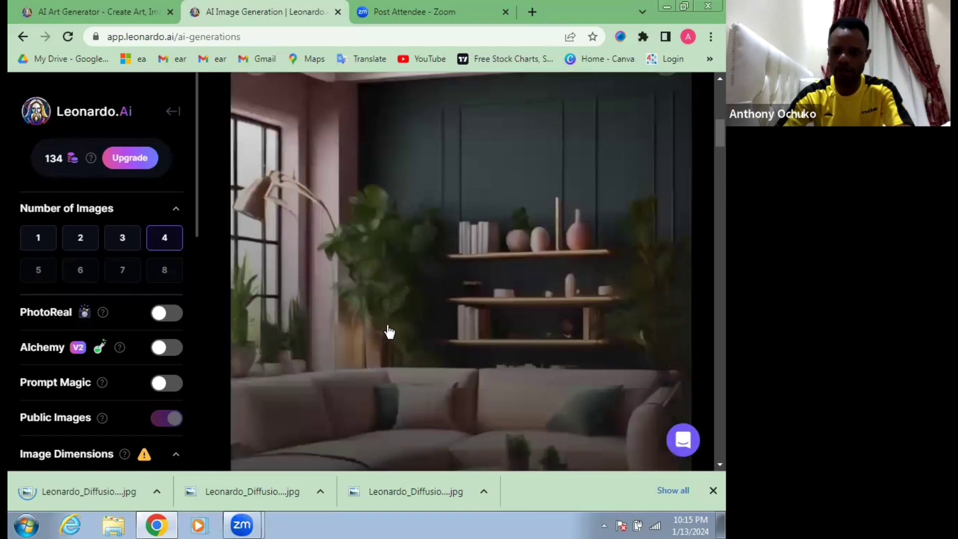
pyautogui.scroll(-8, 459, 289)
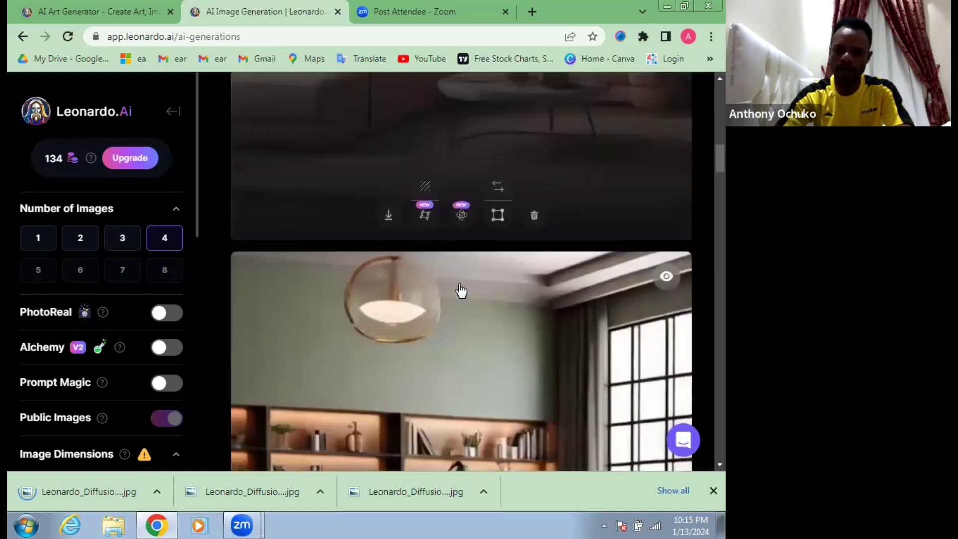
pyautogui.scroll(-10, 460, 291)
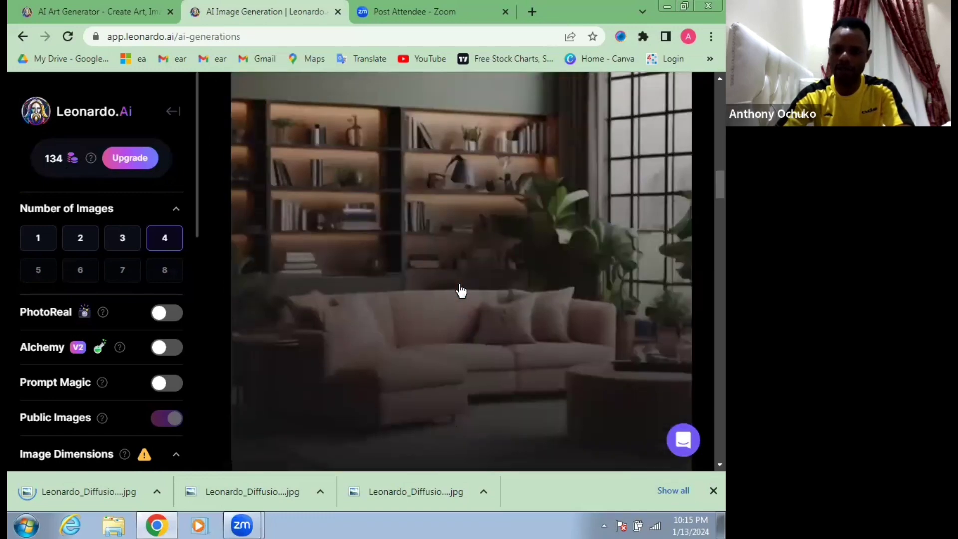
pyautogui.scroll(3, 460, 291)
pyautogui.scroll(-2, 349, 279)
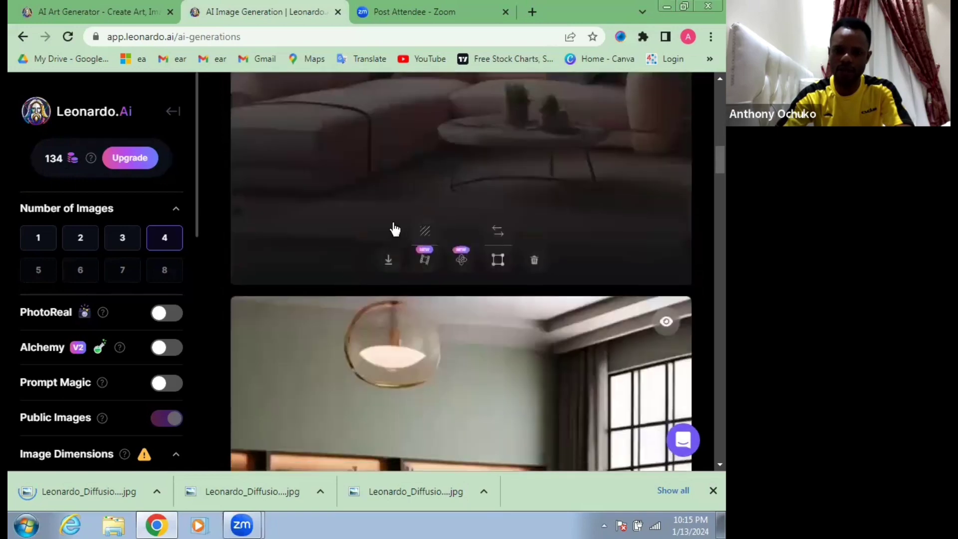
pyautogui.scroll(1, 401, 231)
pyautogui.click(387, 333)
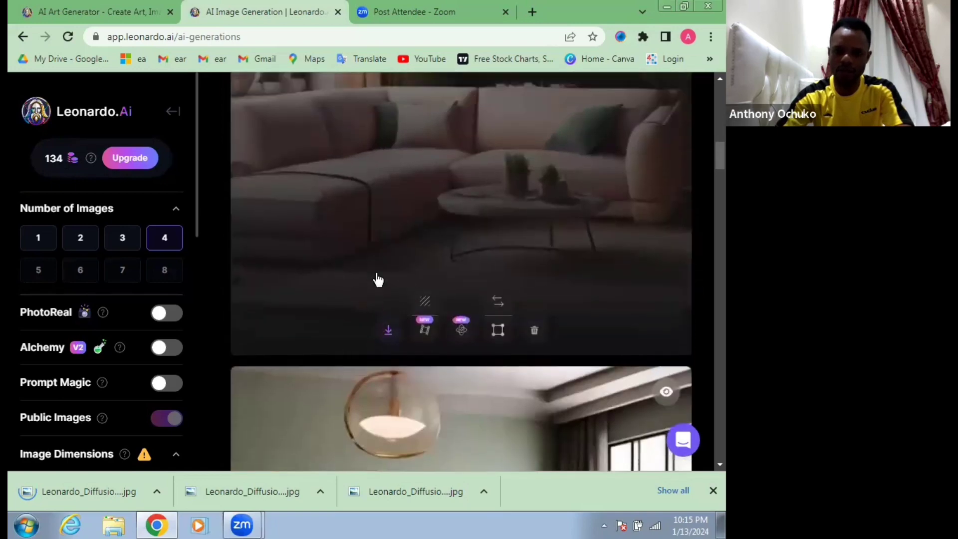
# Step: Download the second generated image, with the green wall and lit bookshelves behind the sofa
pyautogui.scroll(-12, 388, 260)
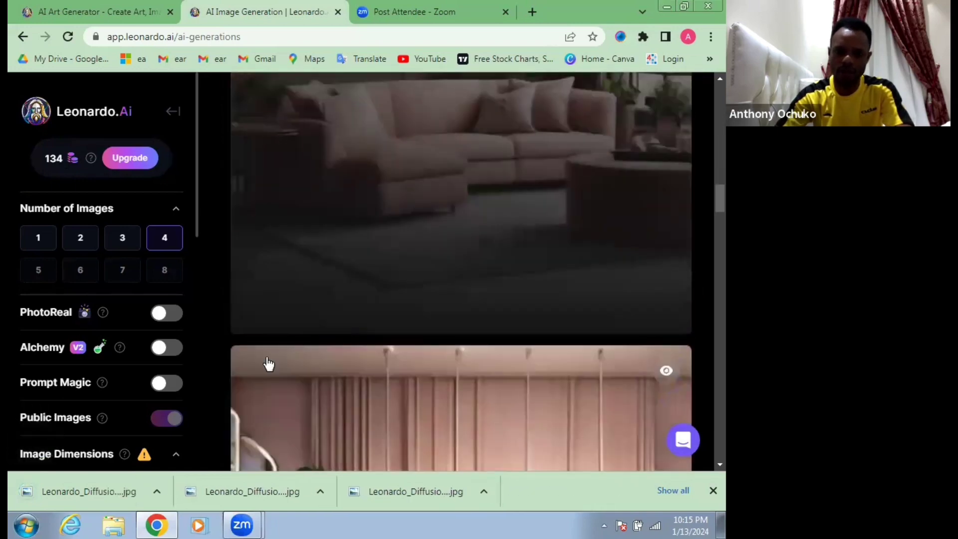
pyautogui.scroll(4, 269, 299)
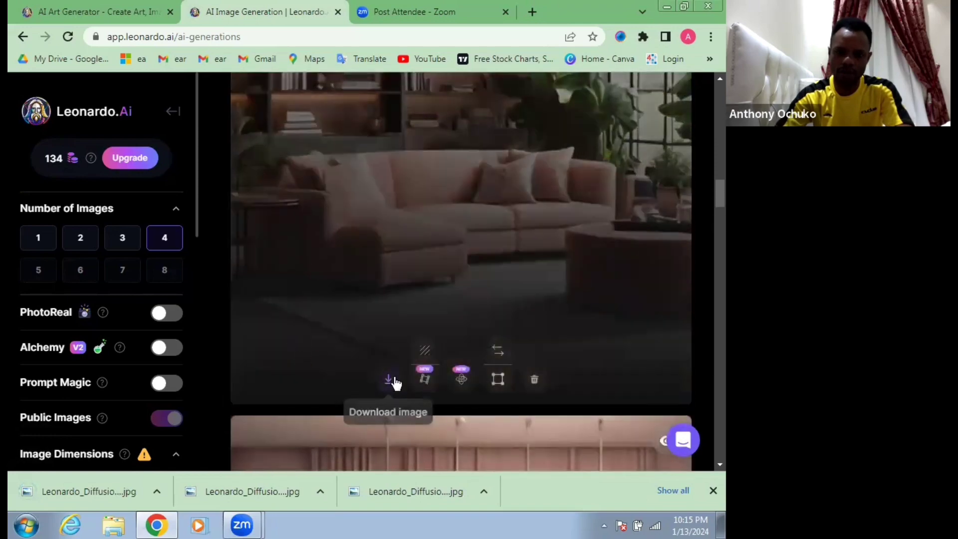
pyautogui.click(375, 379)
# Step: Download the third generated image, with the pink curtained wall and pale sofa
pyautogui.scroll(-8, 321, 335)
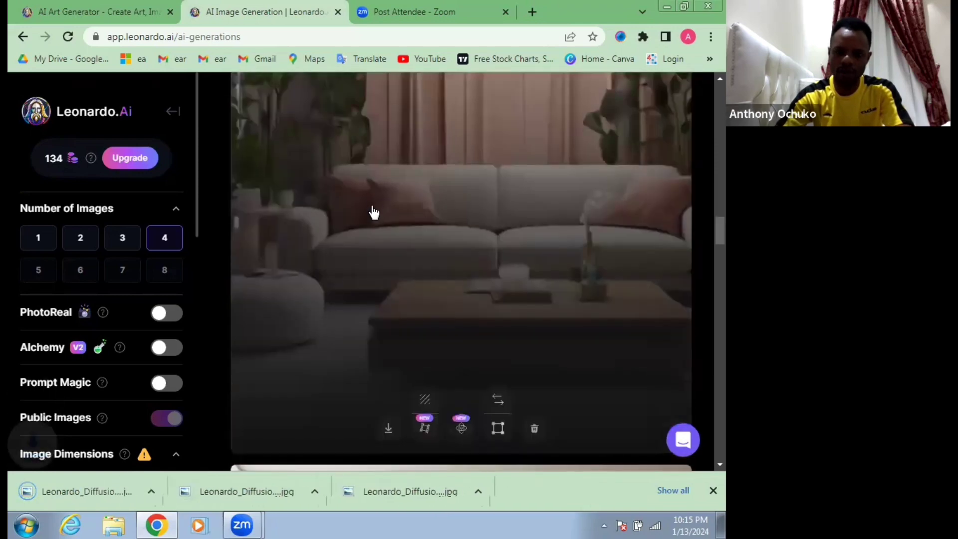
pyautogui.scroll(3, 439, 222)
pyautogui.scroll(-6, 359, 295)
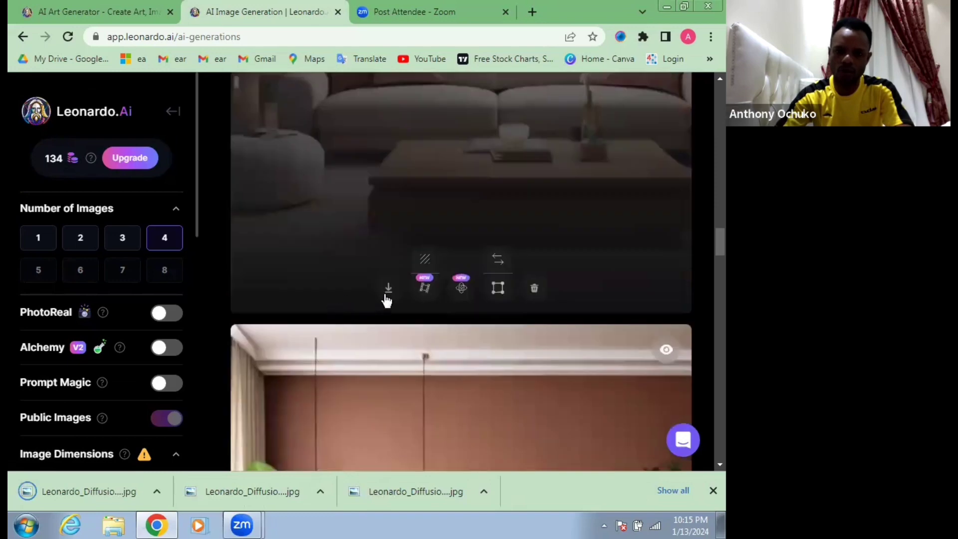
pyautogui.click(389, 291)
pyautogui.scroll(-7, 374, 289)
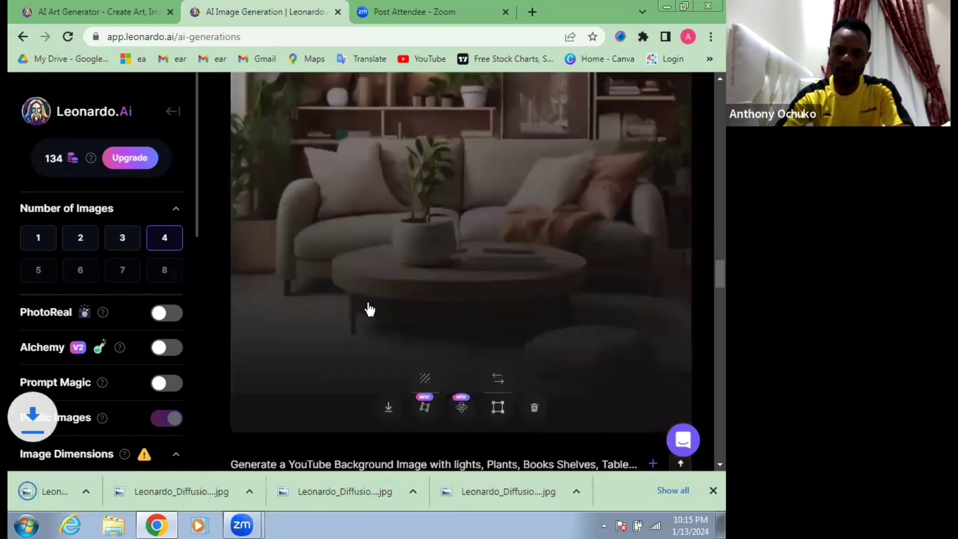
pyautogui.scroll(20, 322, 338)
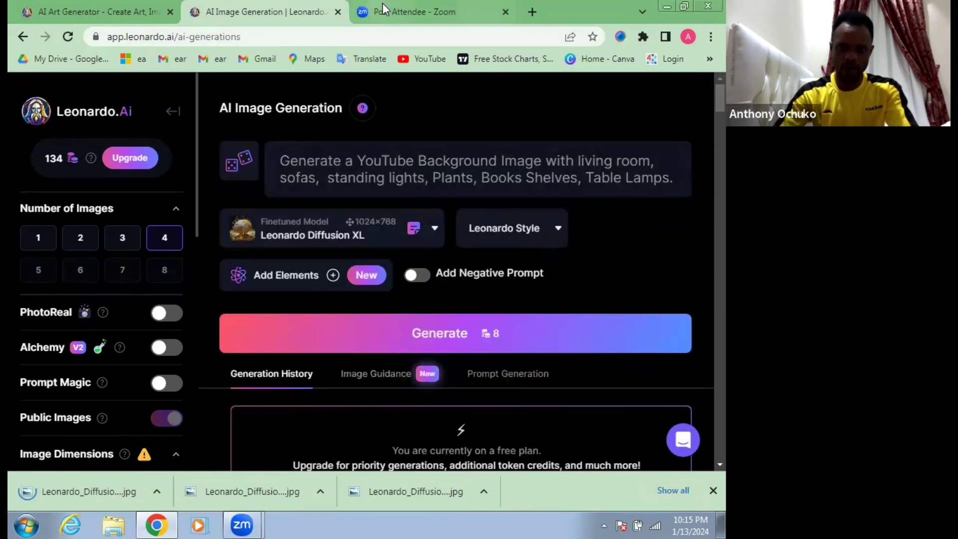
# Step: Load Canva in place of the Zoom page and sign in with the suggested Google account
pyautogui.click(390, 13)
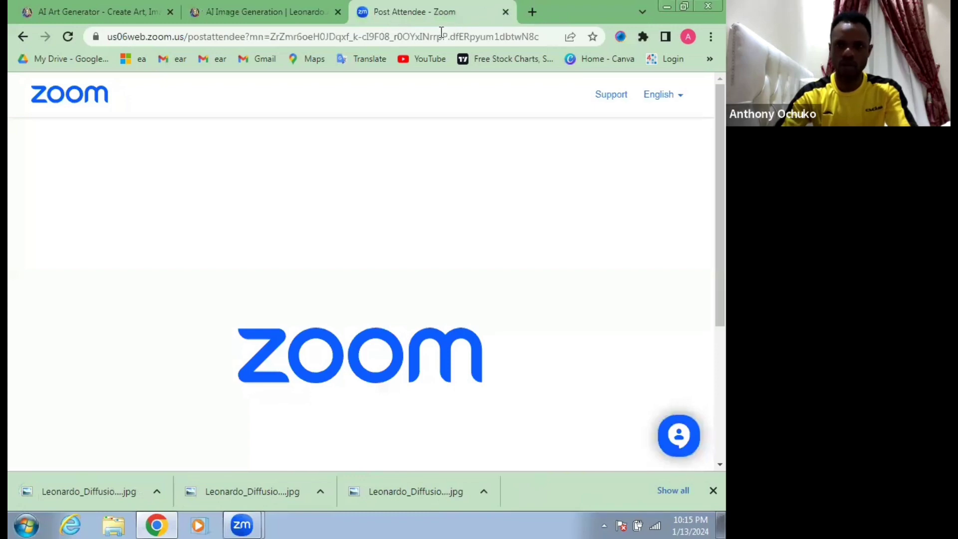
pyautogui.click(427, 43)
pyautogui.click(599, 58)
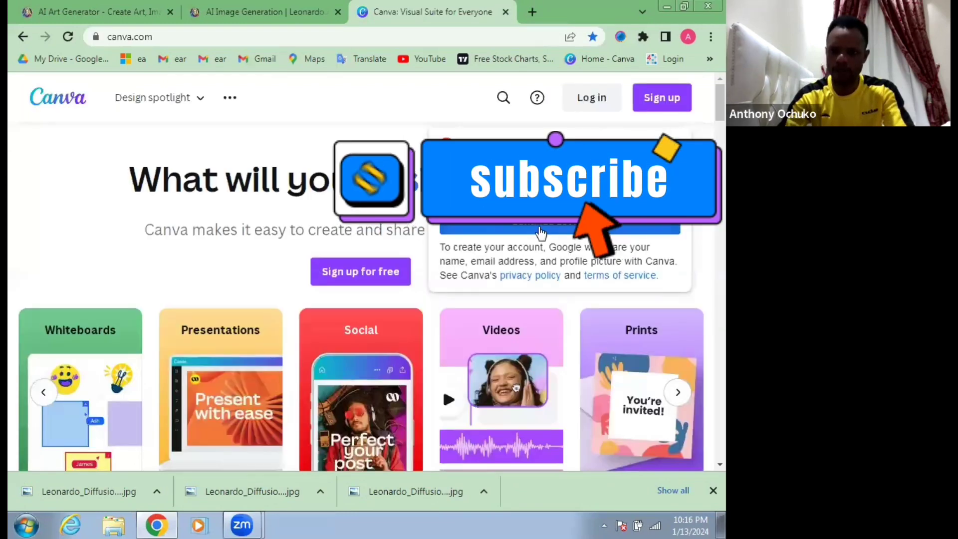
pyautogui.click(557, 229)
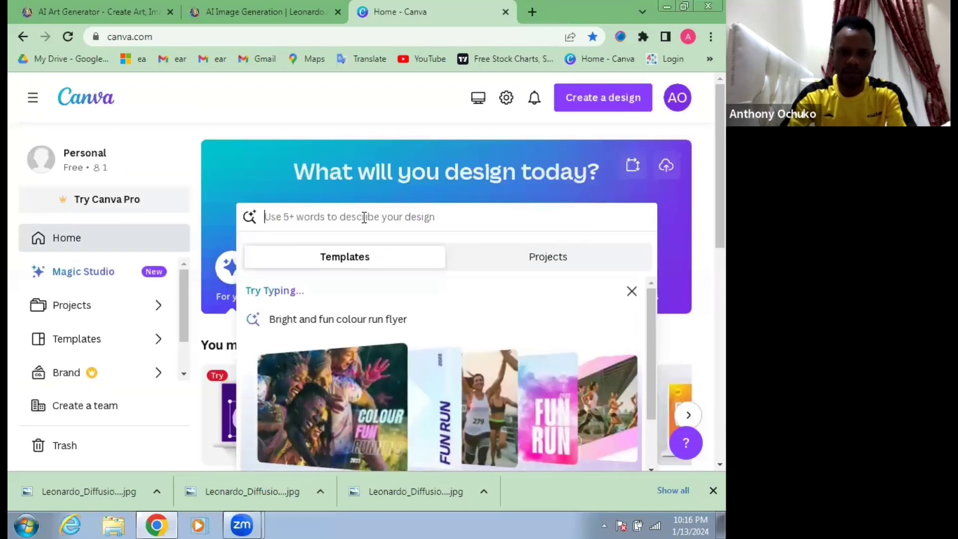
# Step: Search Canva for "Youtube thumbnails" and open the YouTube Thumbnail 1280 × 720 px templates
pyautogui.write('Youtube thumbnails')
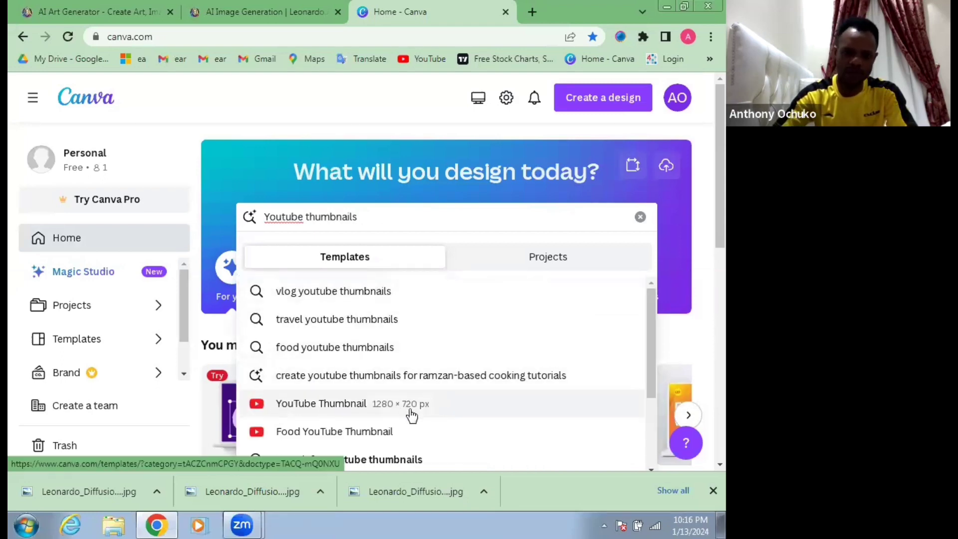
pyautogui.click(349, 410)
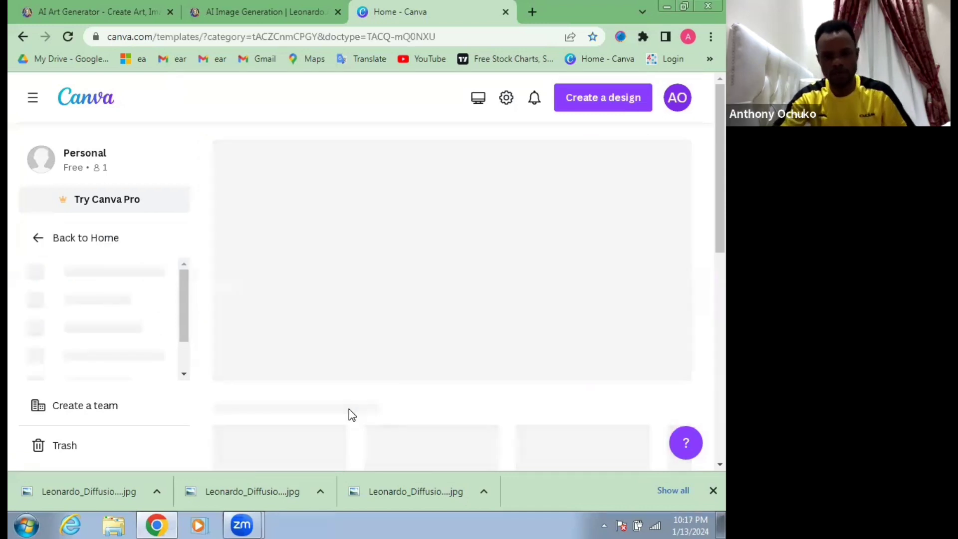
pyautogui.scroll(-3, 349, 409)
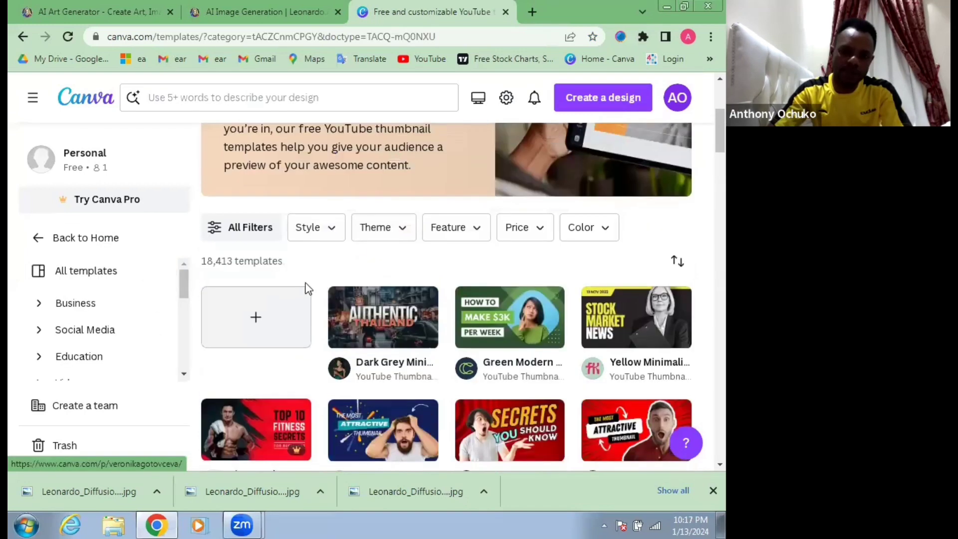
# Step: Create a blank YouTube thumbnail design and upload the Leonardo_Diffusion_XL background images from the Downloads folder
pyautogui.click(248, 320)
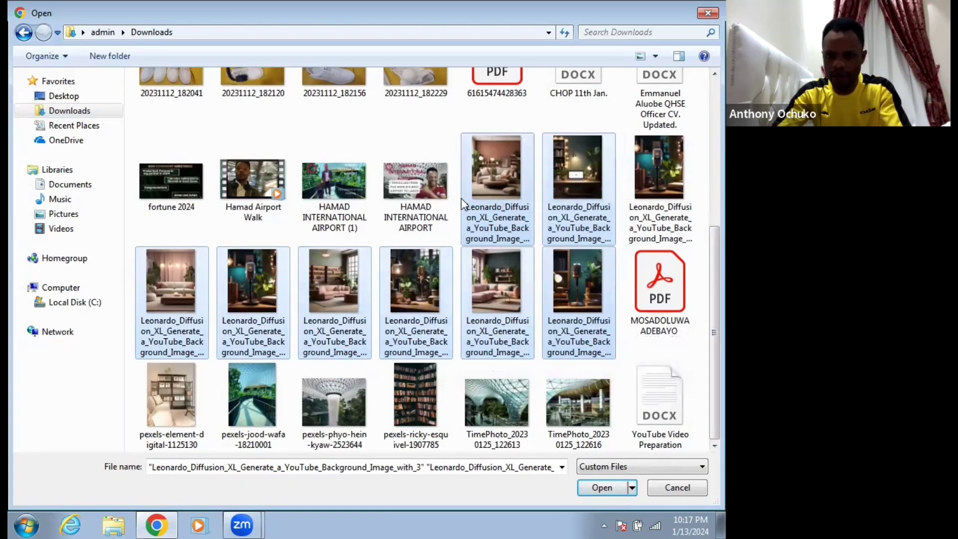
pyautogui.keyDown('ctrl'); pyautogui.click(660, 182); pyautogui.keyUp('ctrl')
pyautogui.click(594, 488)
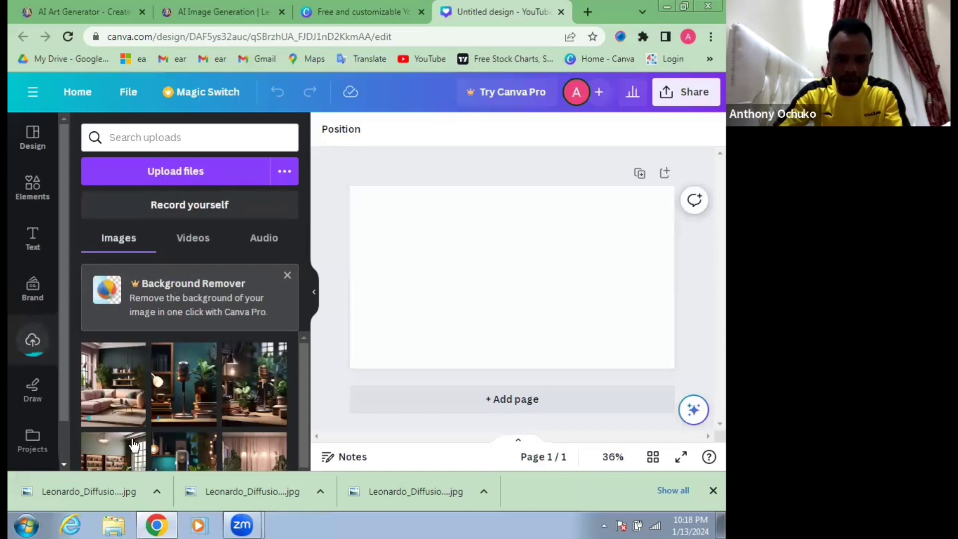
# Step: Place the uploaded dark green living-room image with the pink sofa on the page and delete its duplicate copy
pyautogui.click(143, 424)
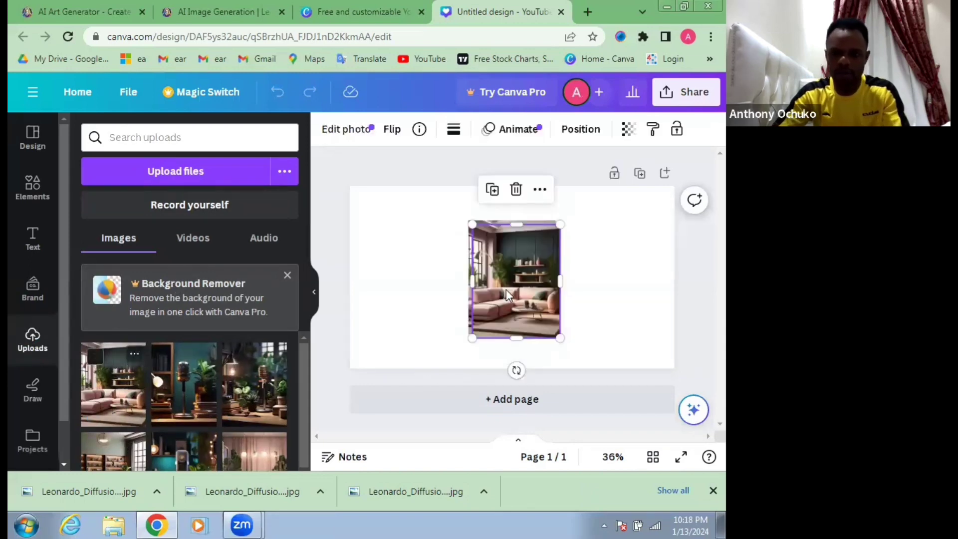
pyautogui.moveTo(519, 293); pyautogui.dragTo(462, 289)
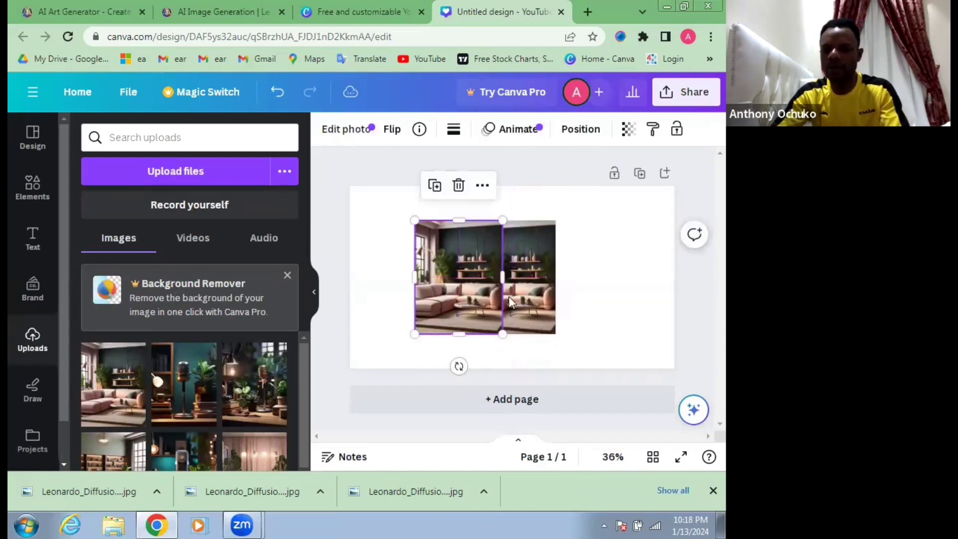
pyautogui.press('Delete')
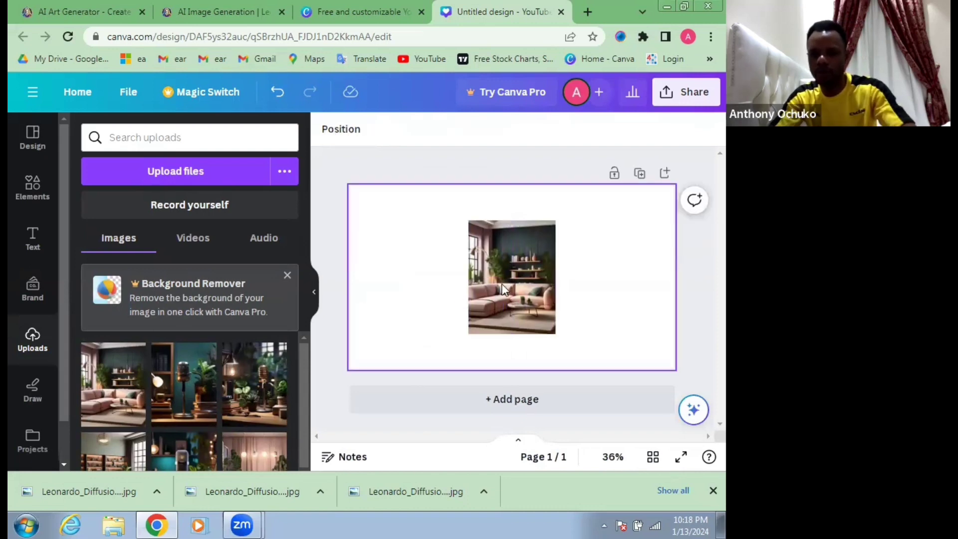
# Step: Align the living-room image with the page's upper-left corner and enlarge it to fill the whole page
pyautogui.click(492, 281)
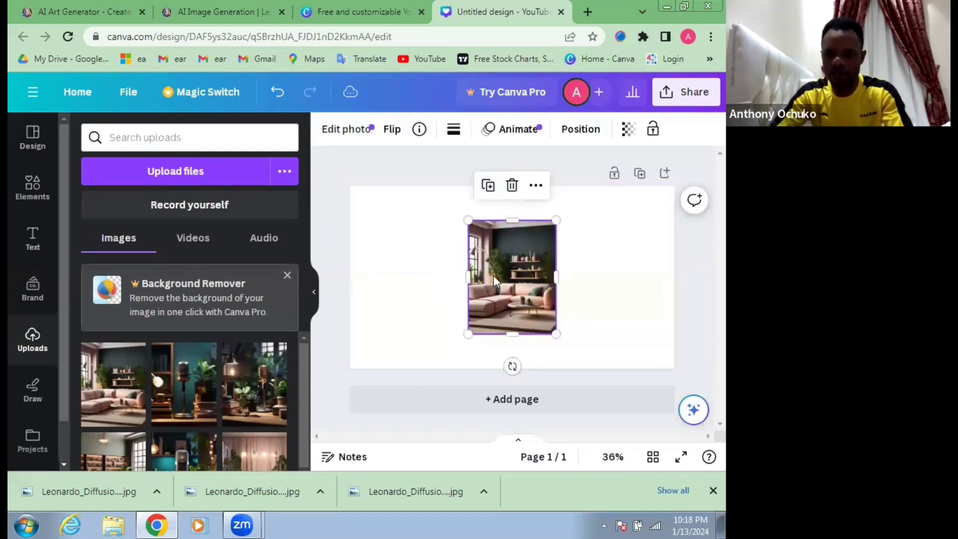
pyautogui.moveTo(508, 281); pyautogui.dragTo(412, 243)
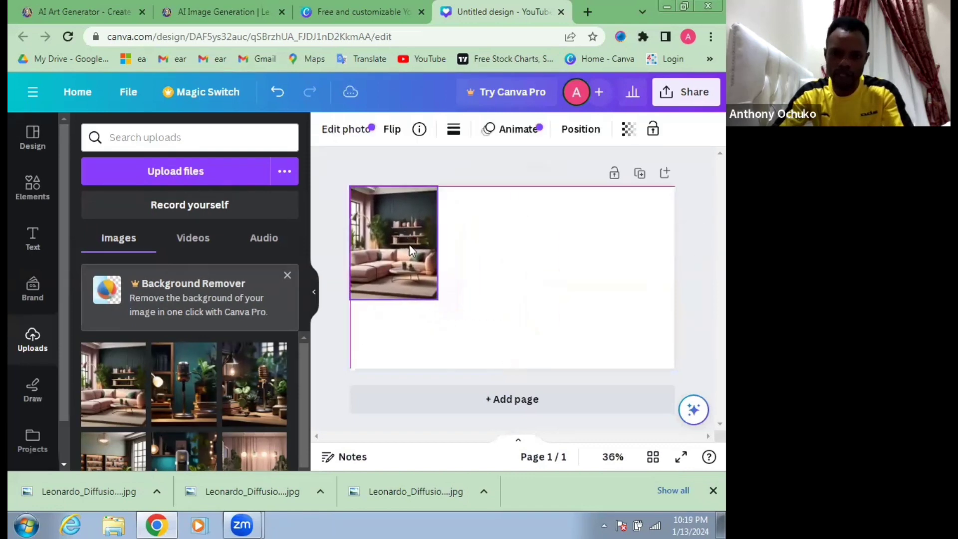
pyautogui.moveTo(439, 300); pyautogui.dragTo(505, 333)
pyautogui.moveTo(491, 278); pyautogui.dragTo(675, 302)
pyautogui.click(328, 202)
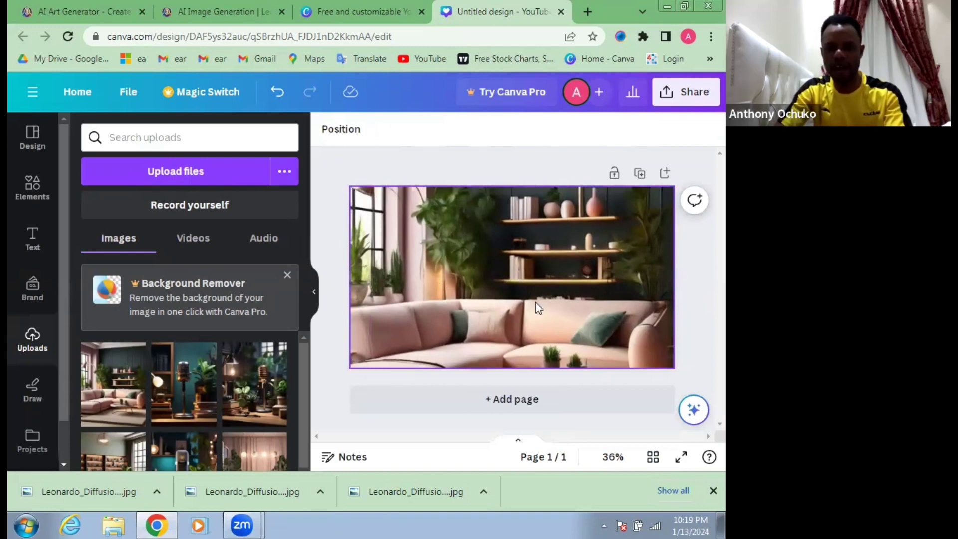
pyautogui.click(501, 299)
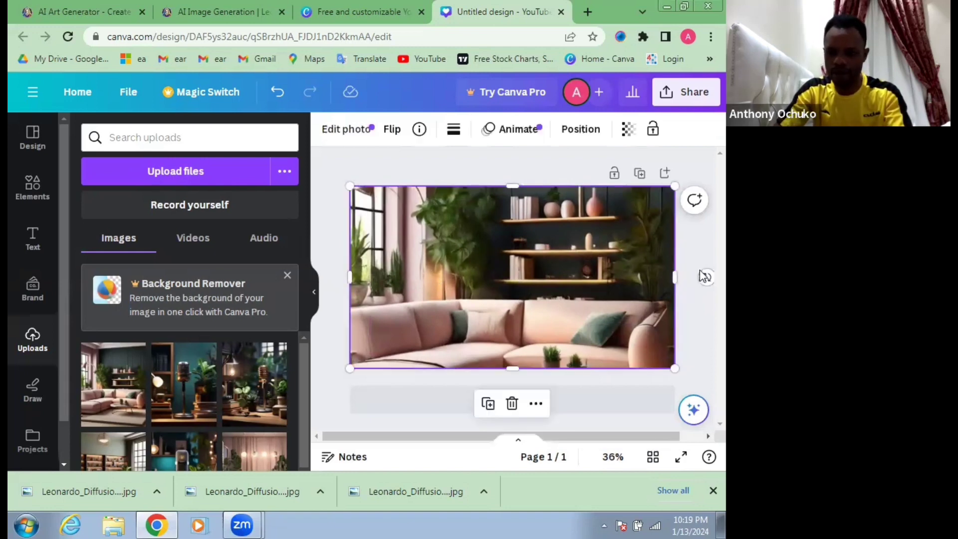
pyautogui.click(698, 251)
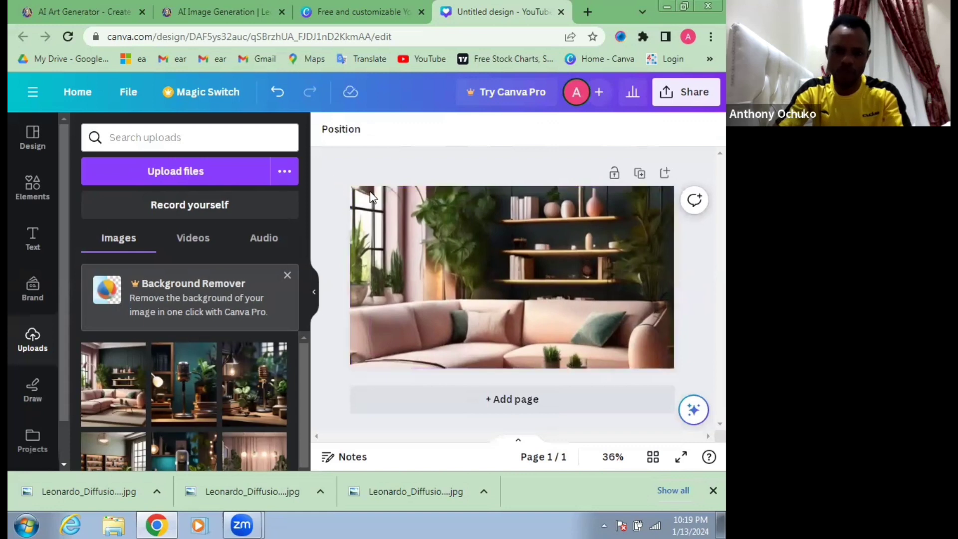
# Step: Search the elements library for "youtube logo"
pyautogui.click(529, 249)
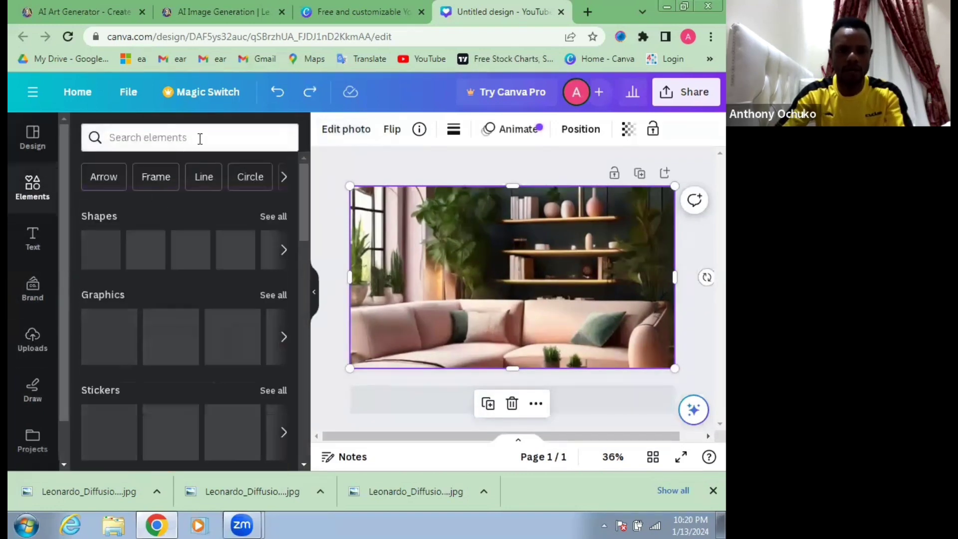
pyautogui.click(200, 139)
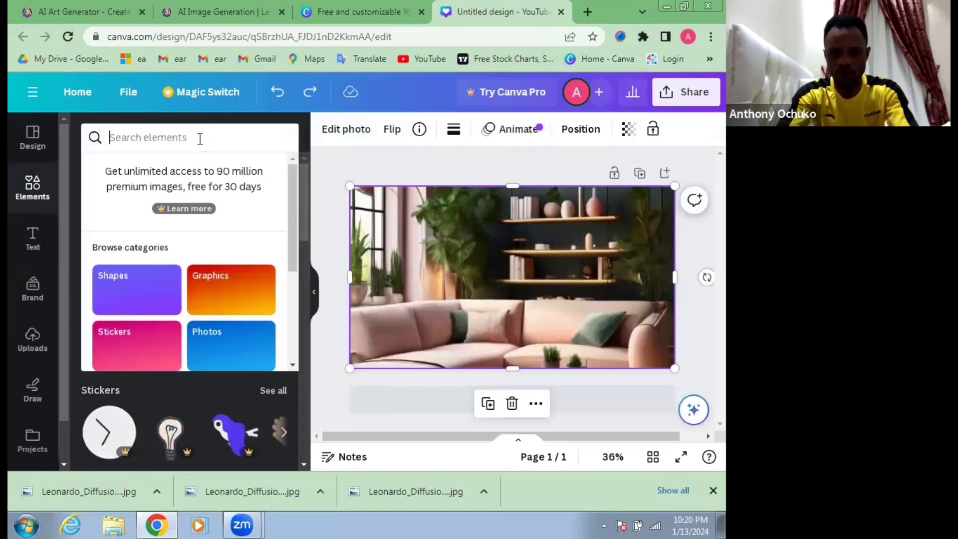
pyautogui.write('you')
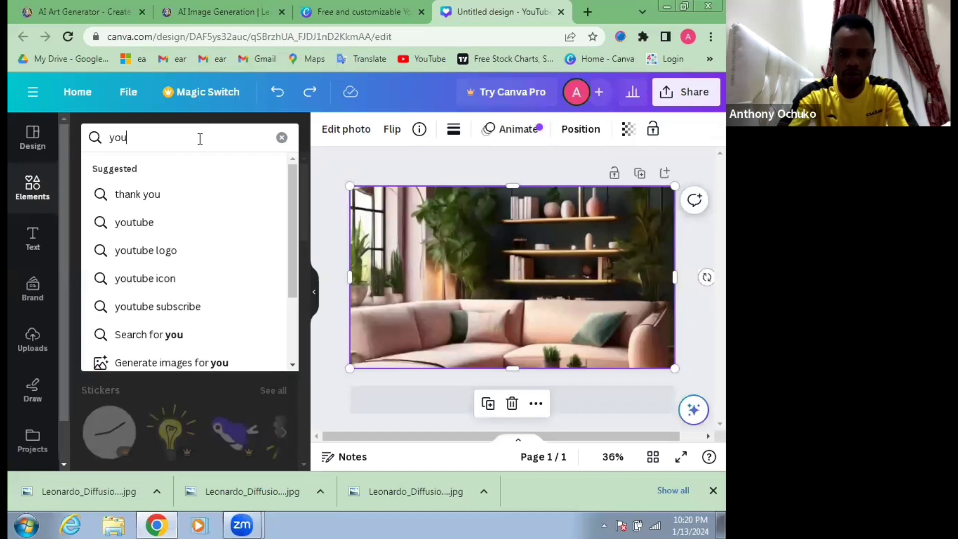
pyautogui.write('yube ')
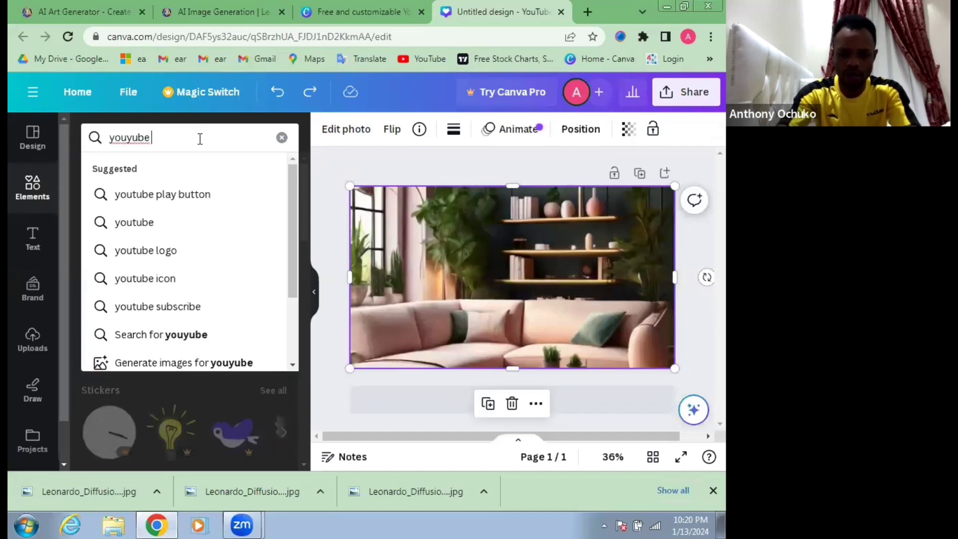
pyautogui.write('logo')
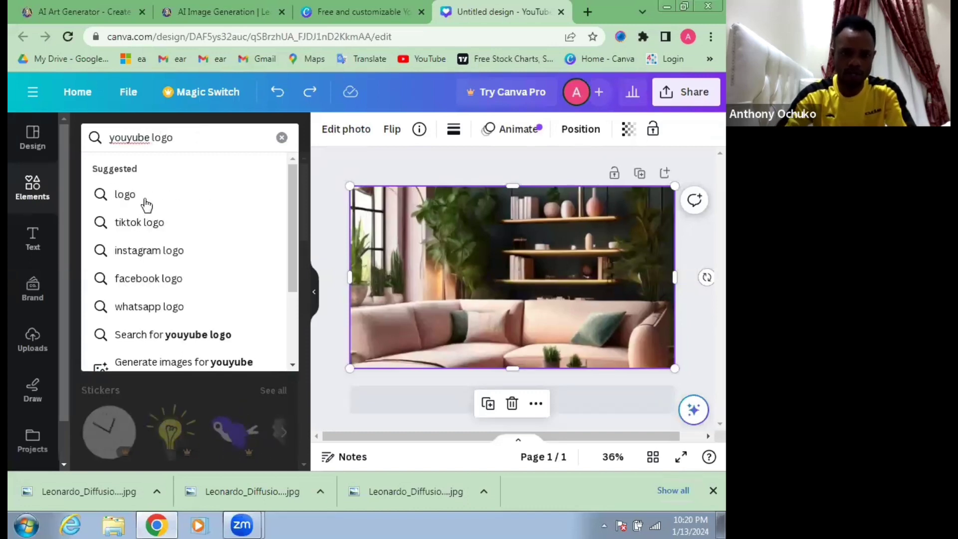
pyautogui.click(142, 195)
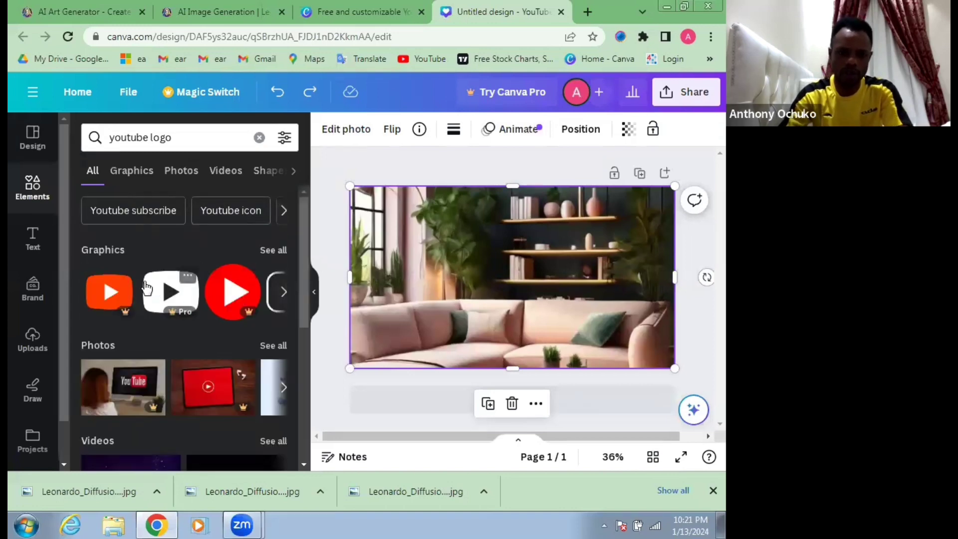
# Step: Add the dark red YouTube play-button graphic, shrink it and place it in the image's upper-left corner
pyautogui.click(285, 295)
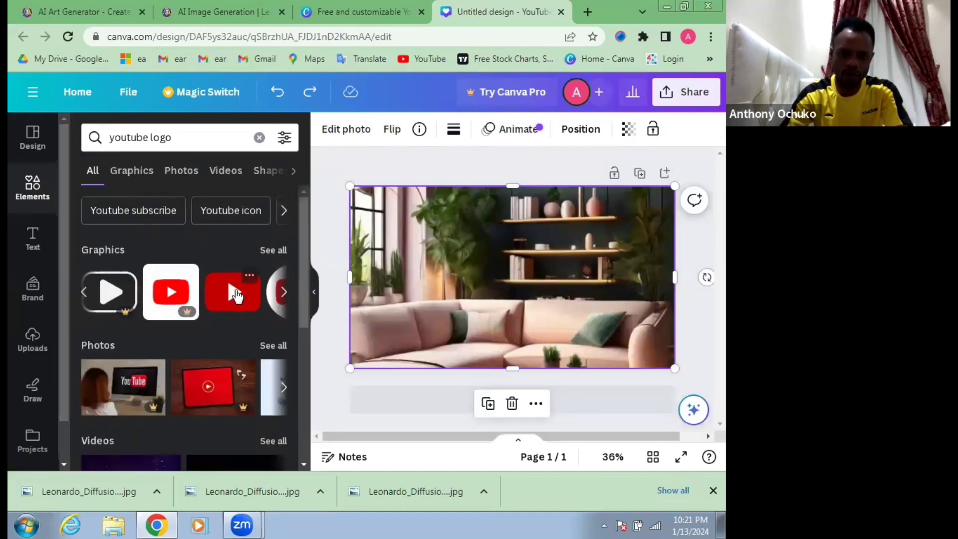
pyautogui.click(236, 294)
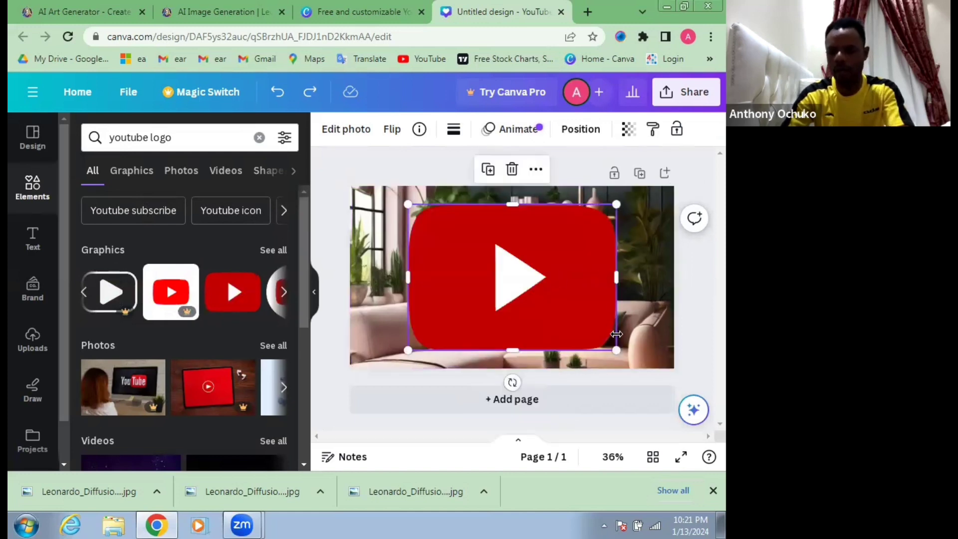
pyautogui.moveTo(604, 343); pyautogui.dragTo(498, 268)
pyautogui.moveTo(433, 234); pyautogui.dragTo(397, 317)
pyautogui.moveTo(466, 353); pyautogui.dragTo(379, 213)
pyautogui.click(407, 273)
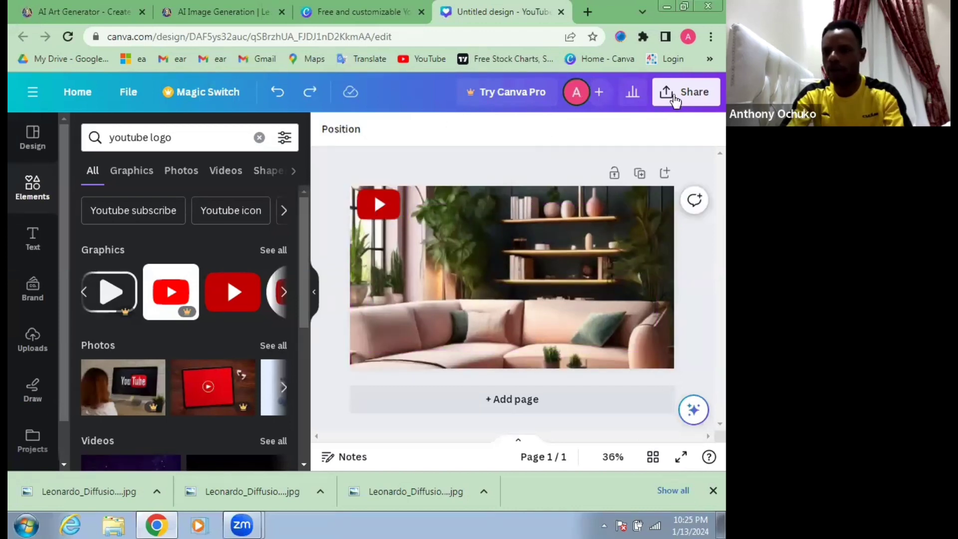
# Step: Download the finished background design as a PNG file
pyautogui.click(678, 97)
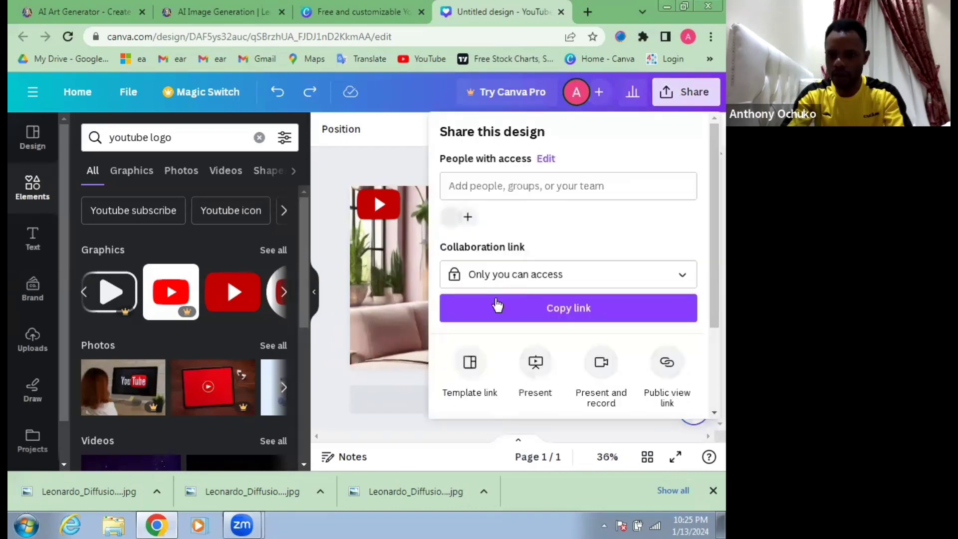
pyautogui.scroll(-1, 527, 333)
pyautogui.click(502, 328)
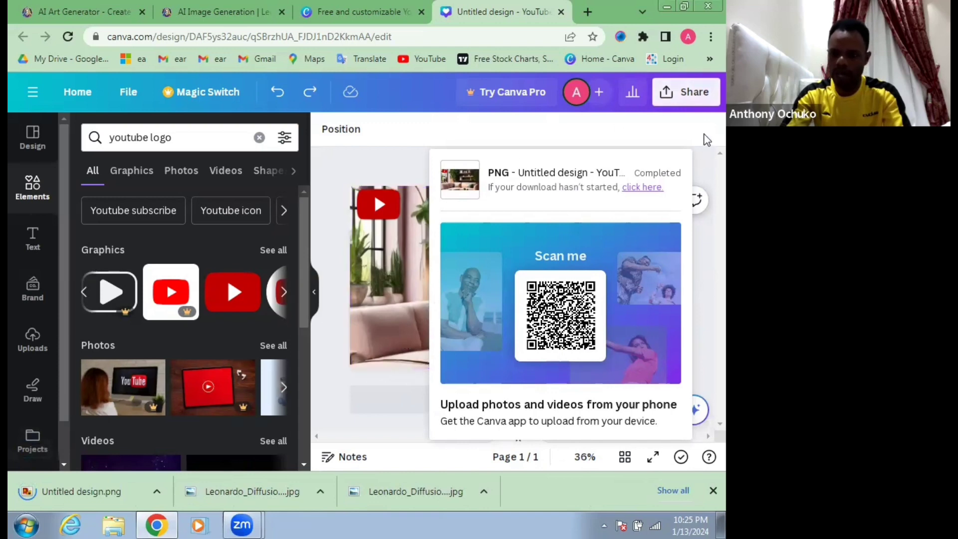
pyautogui.click(706, 140)
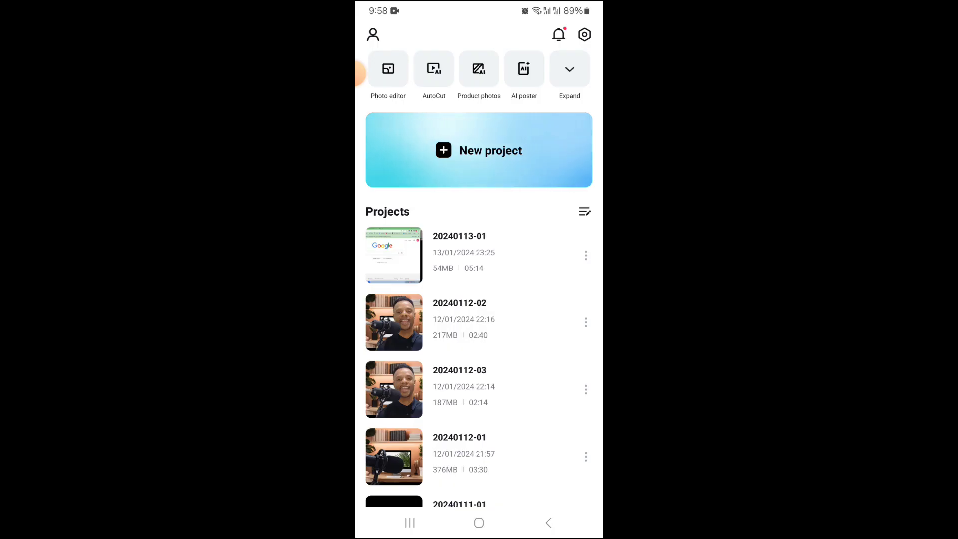
# Step: Start a new project in CapCut with the peach-walled desk and computer photo and extend its clip to 32 seconds
pyautogui.click(479, 150)
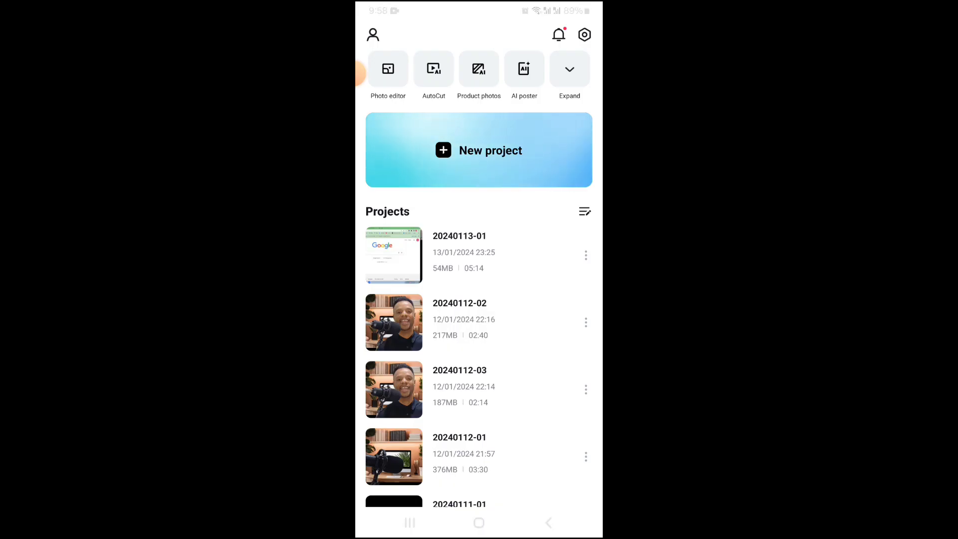
pyautogui.click(540, 66)
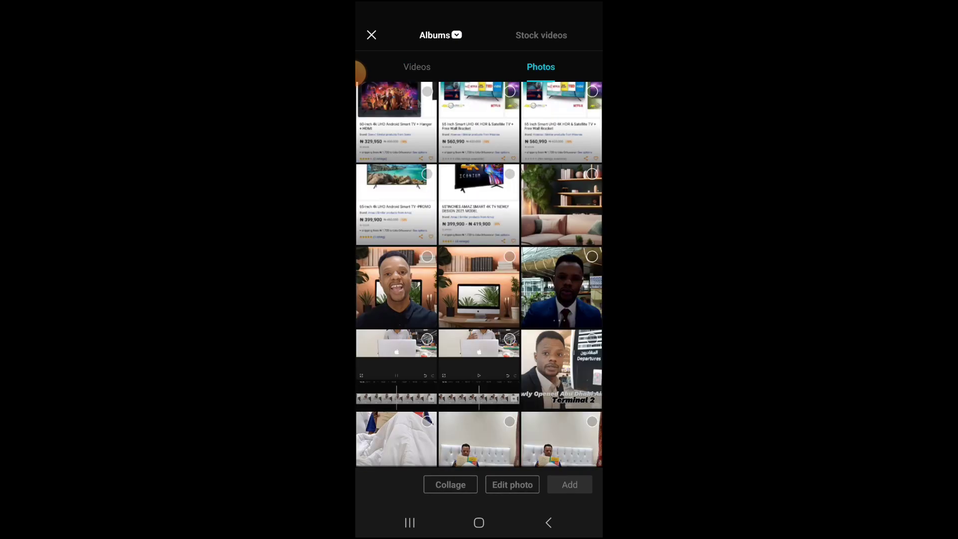
pyautogui.scroll(-1, 479, 274)
pyautogui.scroll(1, 479, 274)
pyautogui.scroll(-1, 479, 275)
pyautogui.click(509, 204)
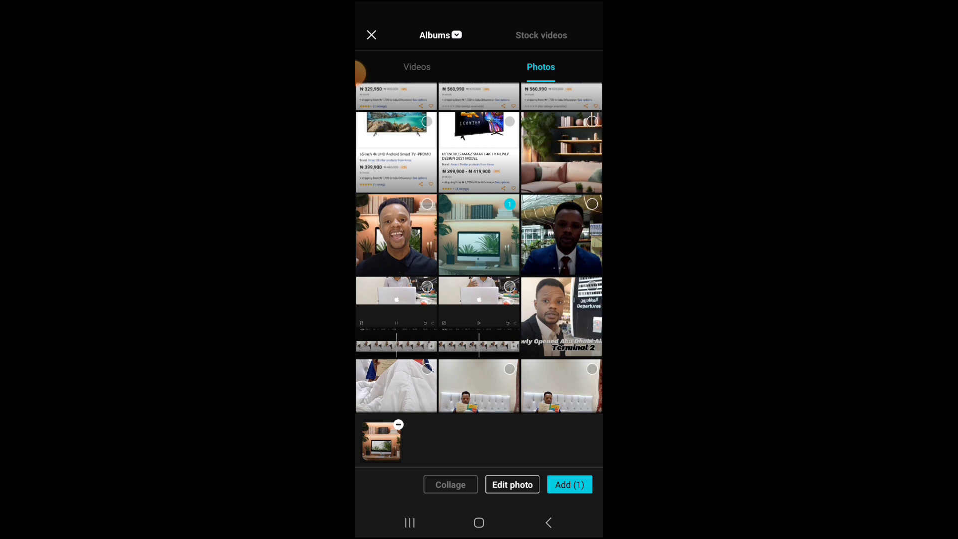
pyautogui.click(569, 485)
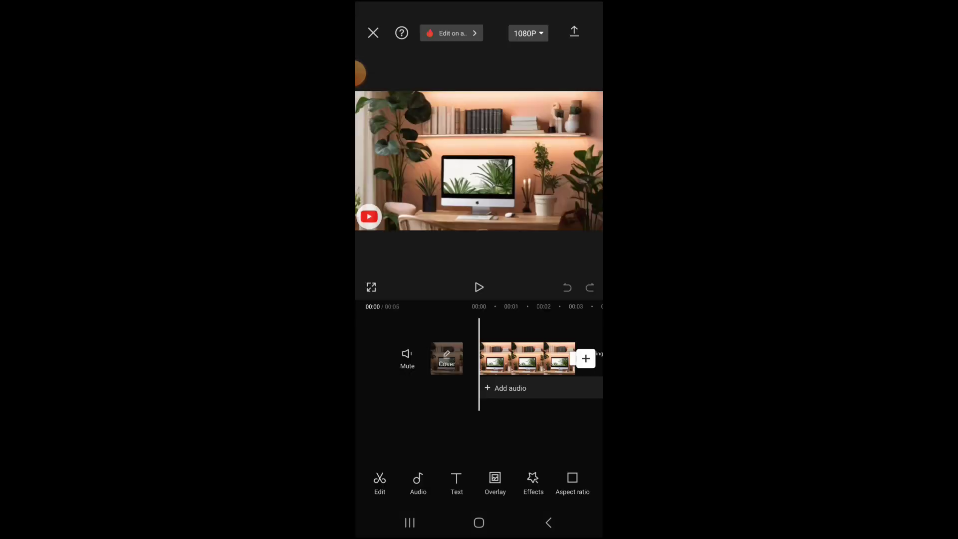
pyautogui.moveTo(529, 428); pyautogui.dragTo(480, 429)
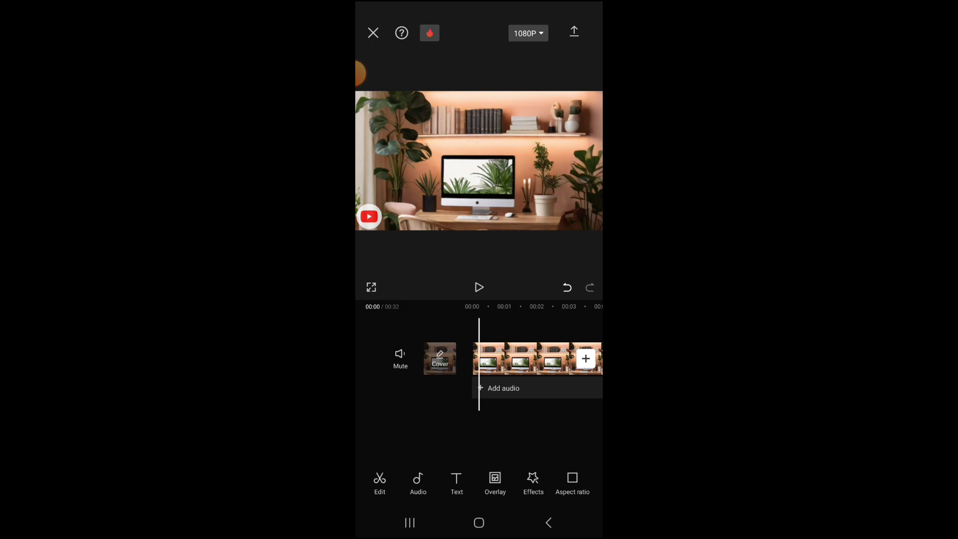
# Step: Start adding an overlay and preview the 02:27 video of the speaker with a microphone against the plain wall
pyautogui.click(495, 482)
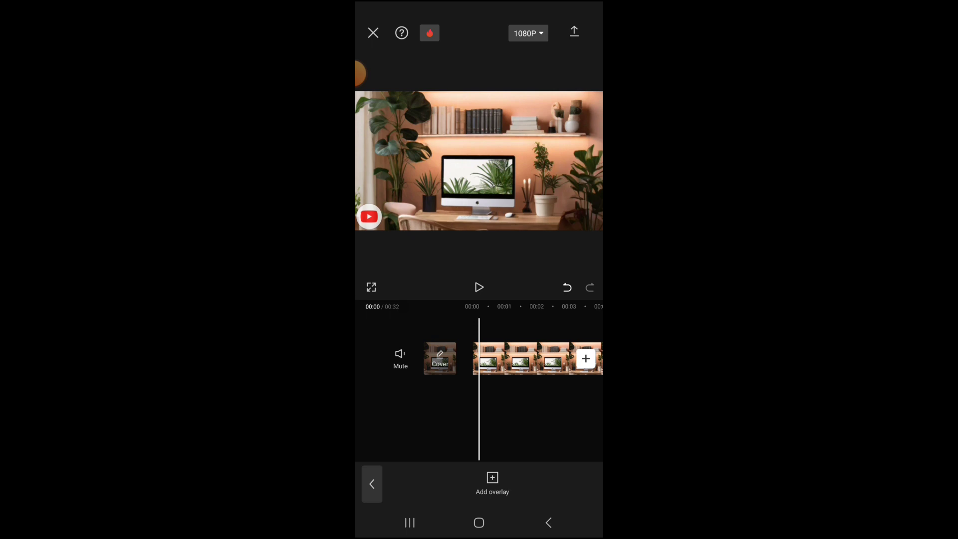
pyautogui.click(492, 482)
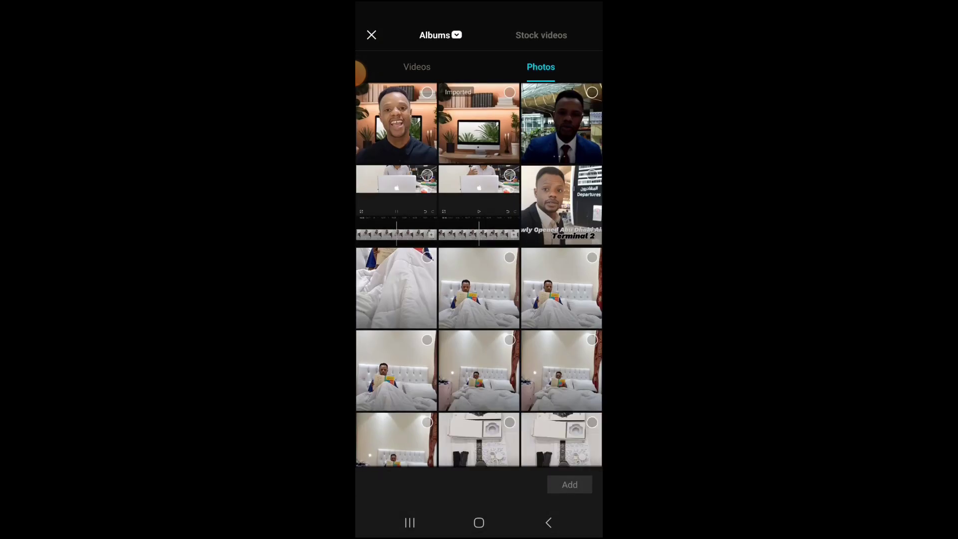
pyautogui.click(416, 67)
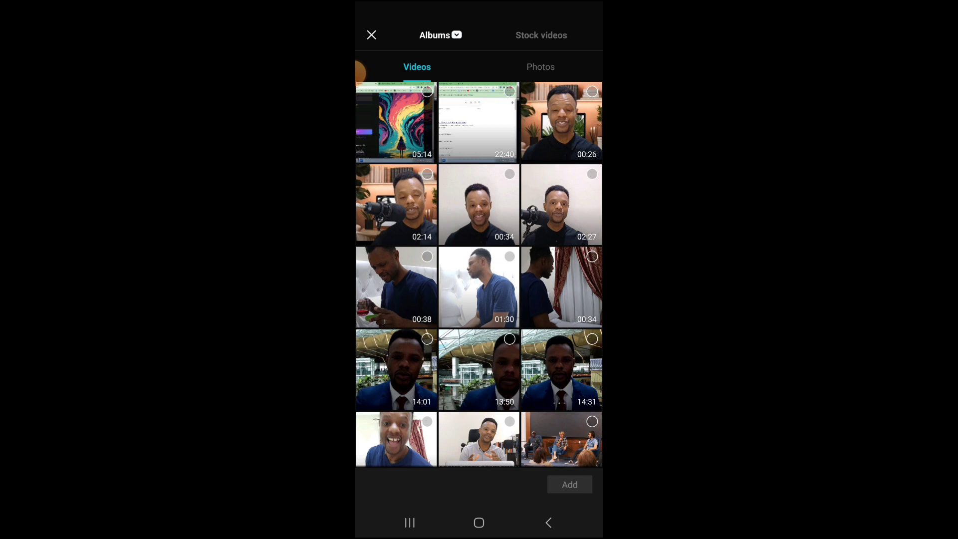
pyautogui.scroll(-1, 479, 274)
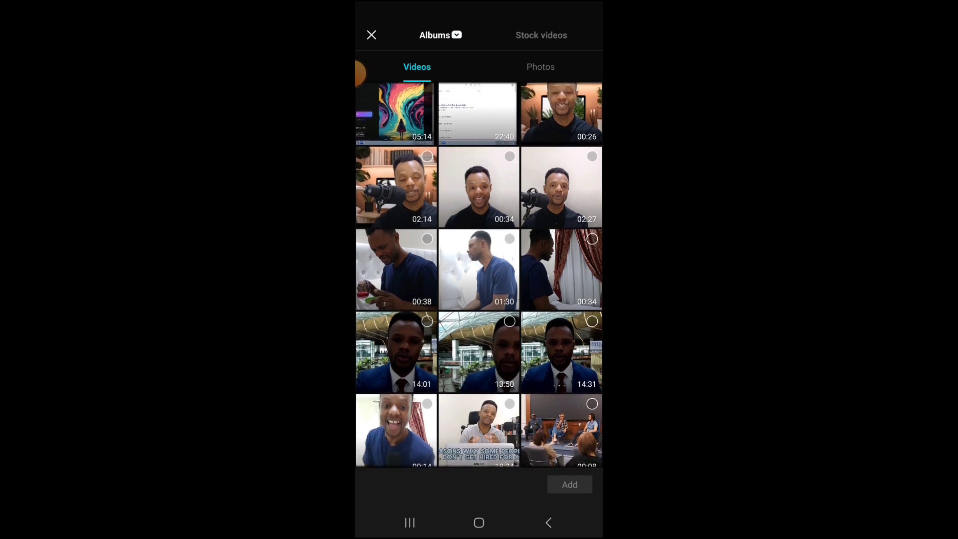
pyautogui.scroll(1, 479, 274)
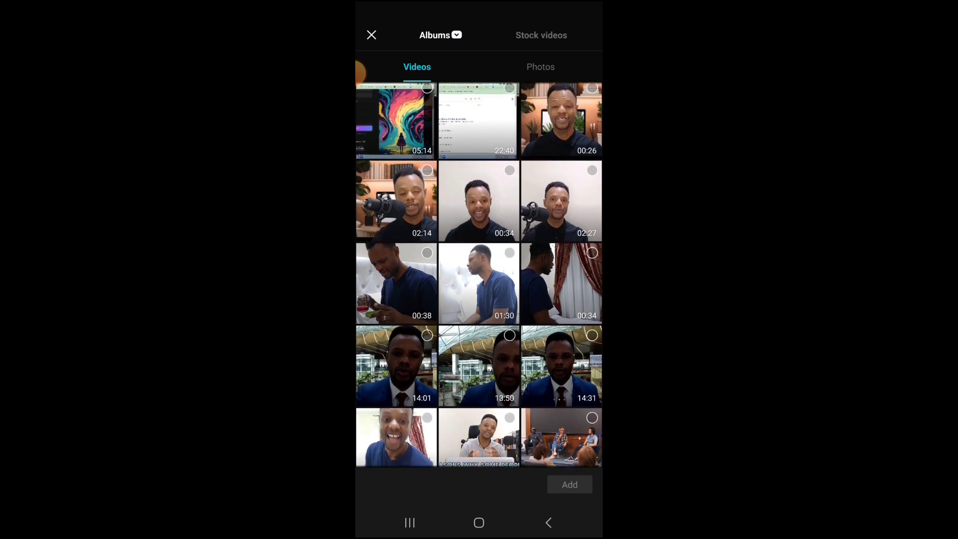
pyautogui.click(561, 201)
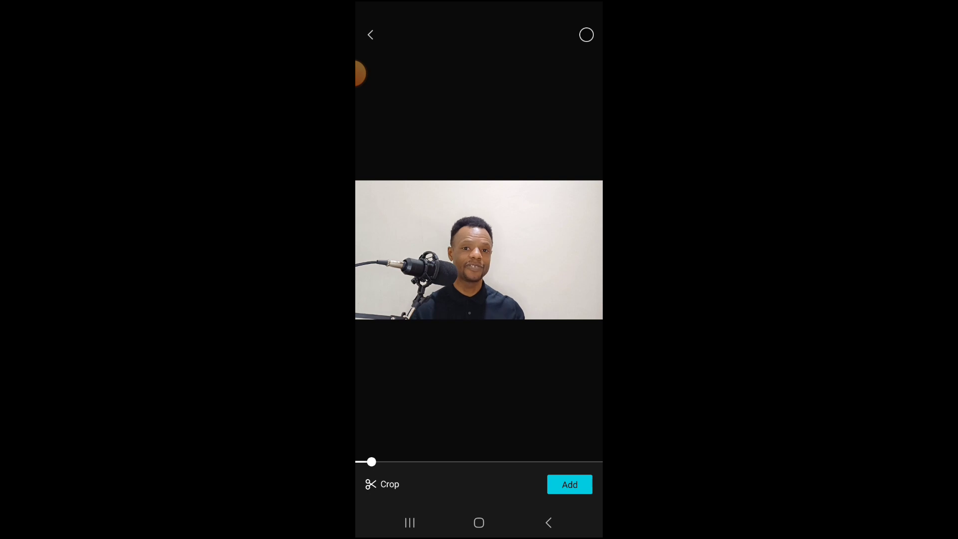
pyautogui.click(479, 250)
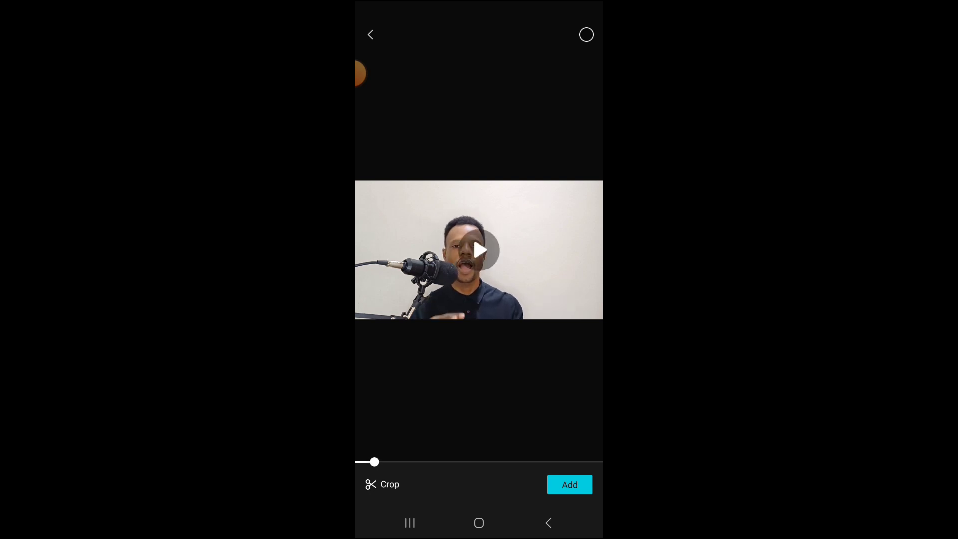